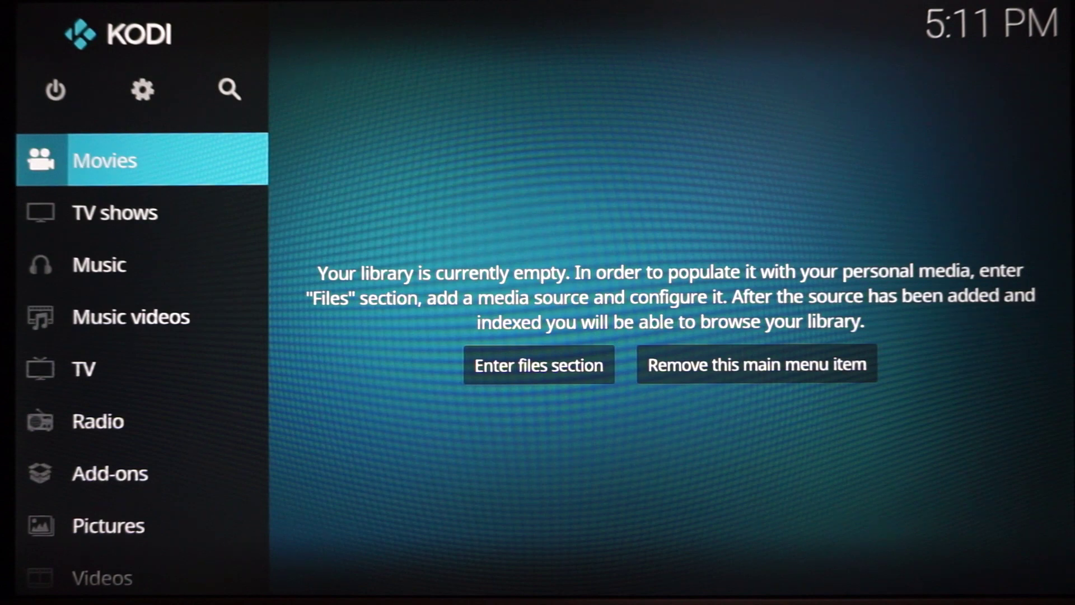
Open the file manager from the system settings.
key("Up")
key("Right")
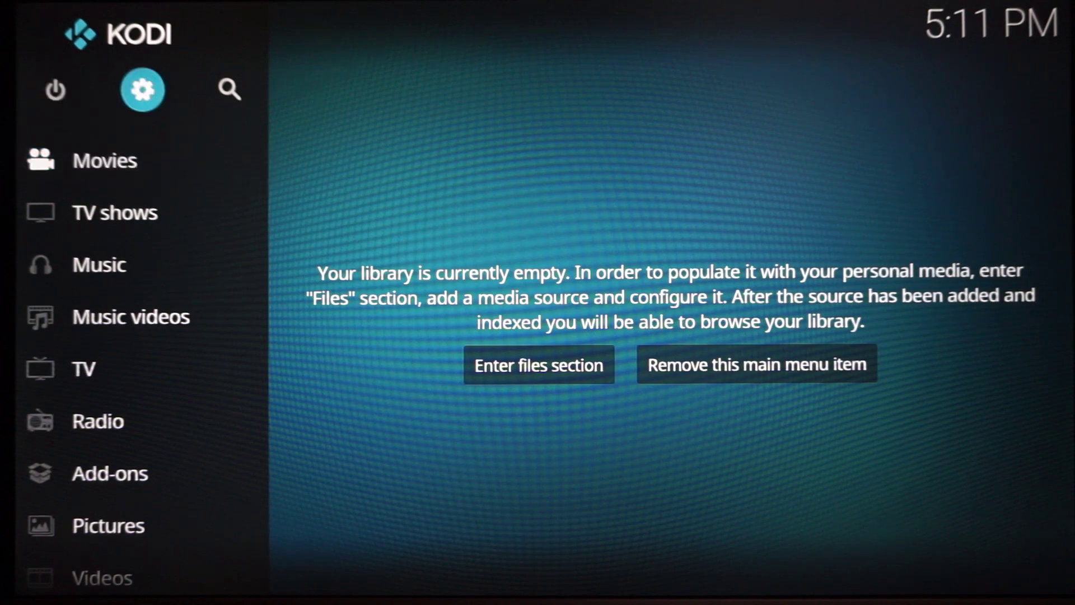
key("Return")
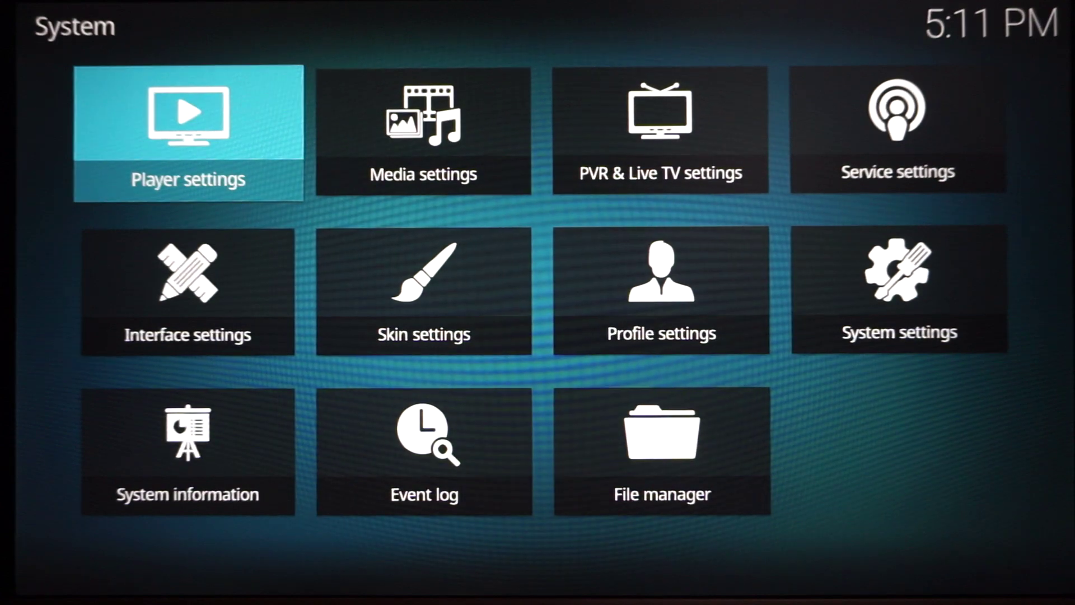
key("Down")
key("Down")
key("Right")
key("Right")
key("Return")
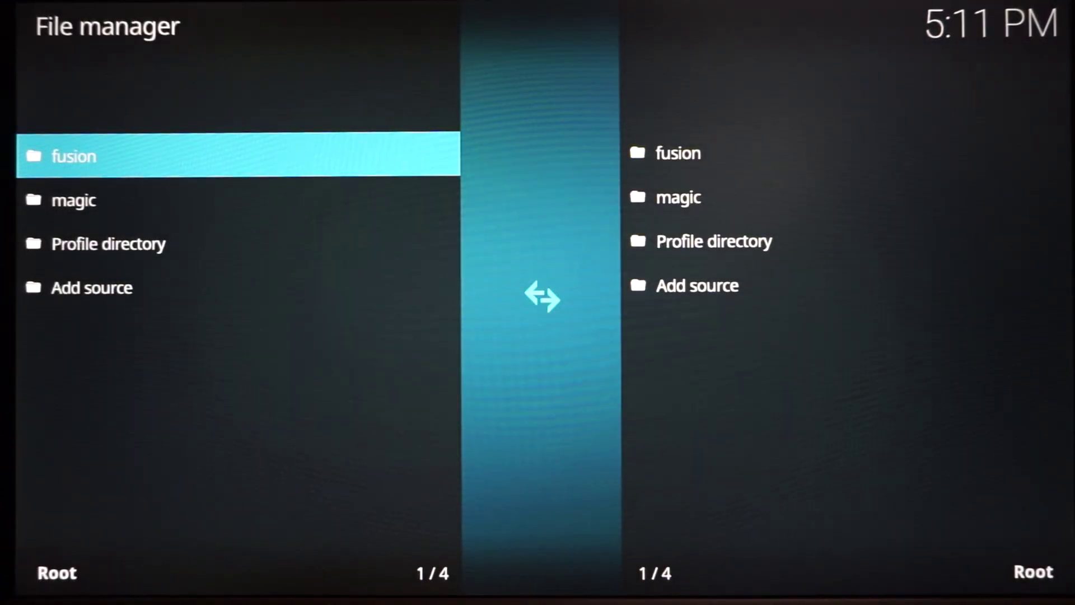
key("Down")
key("Down")
key("Down")
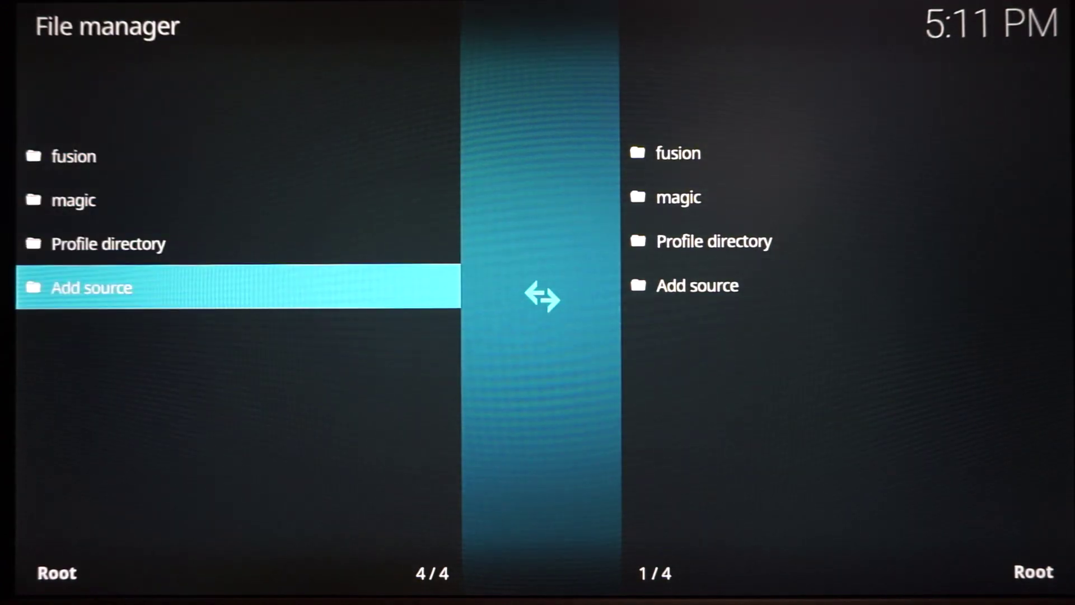
key("Return")
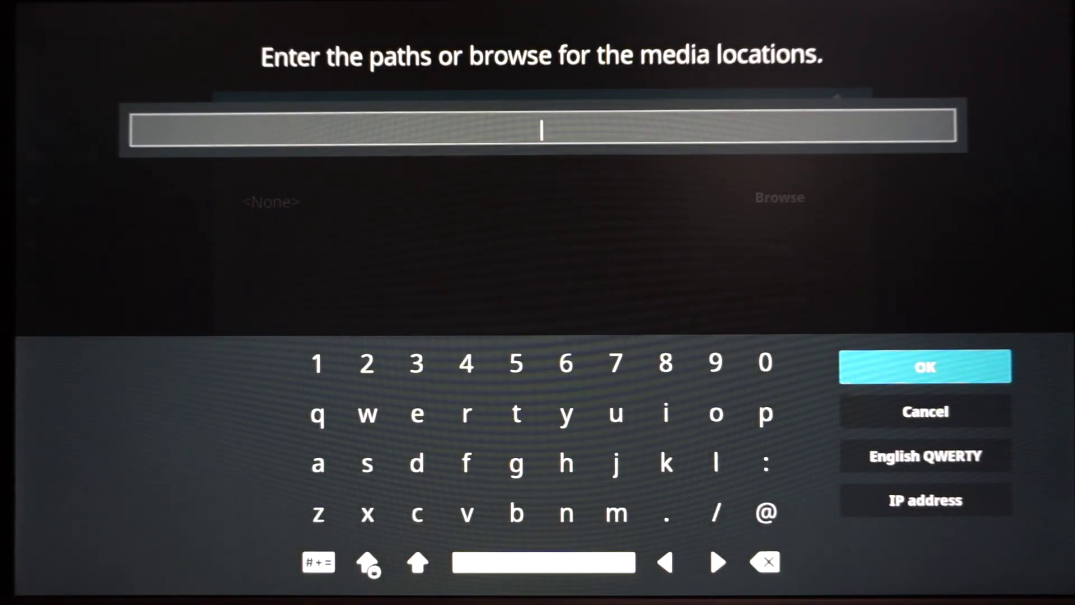
key("Right")
key("Right")
key("Right")
key("Right")
key("Right")
key("Right")
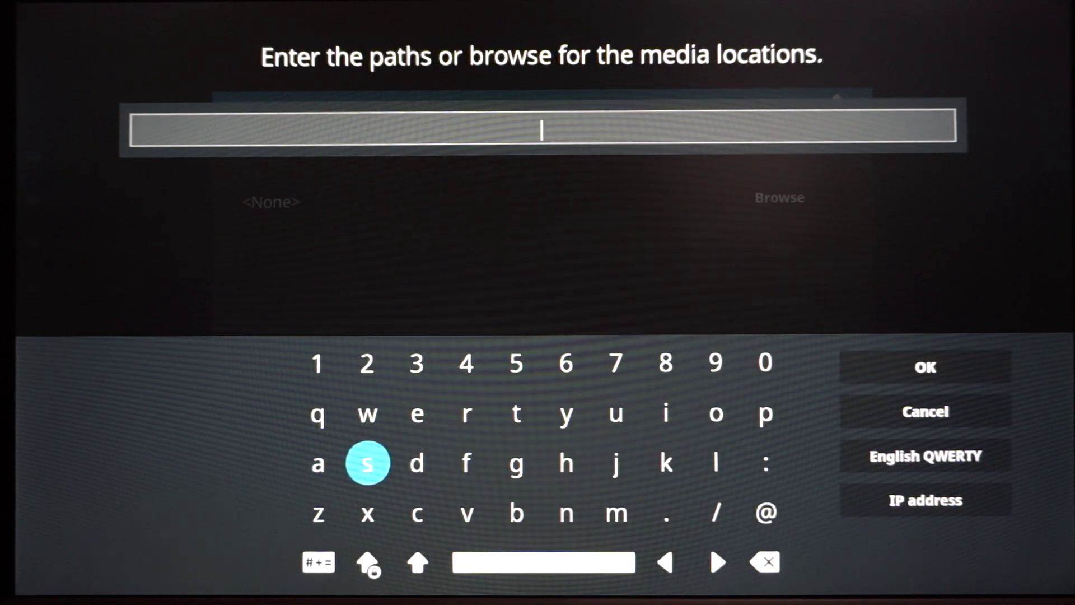
type("htt")
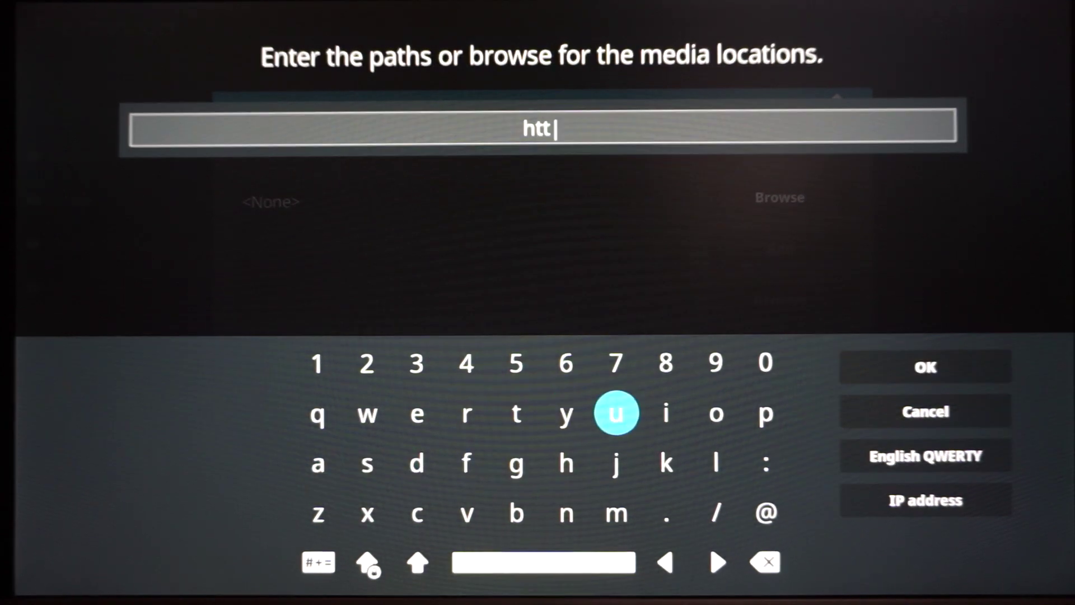
type("p://repo.")
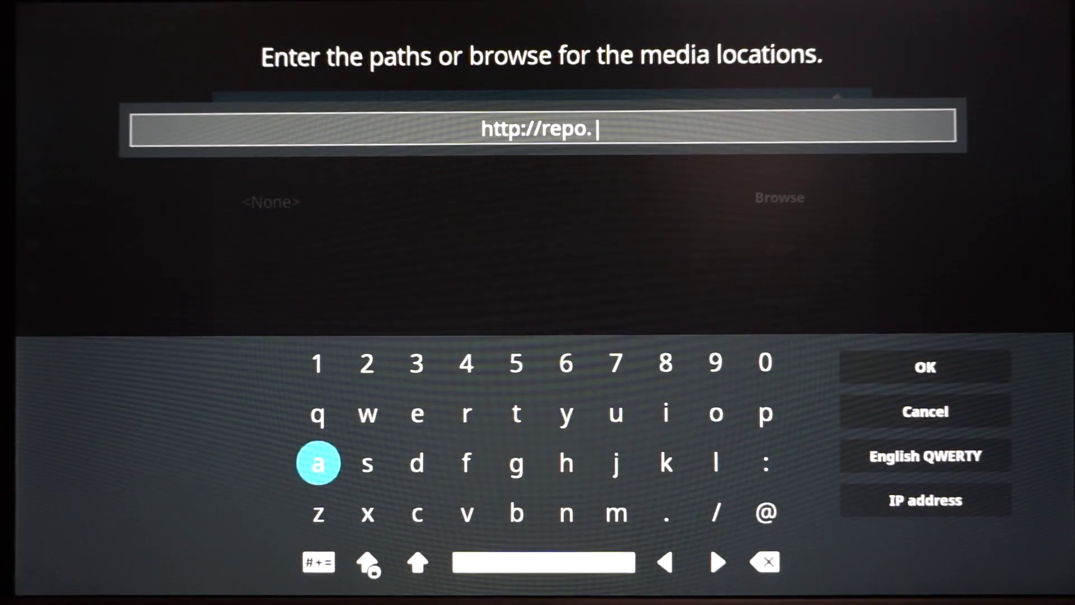
type("ares-")
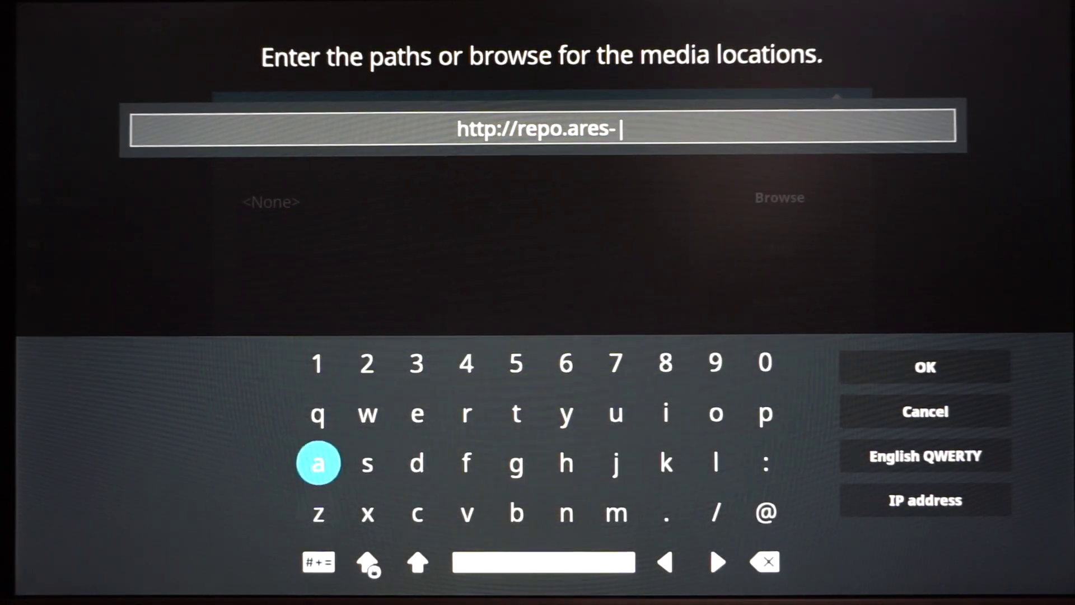
type("project.")
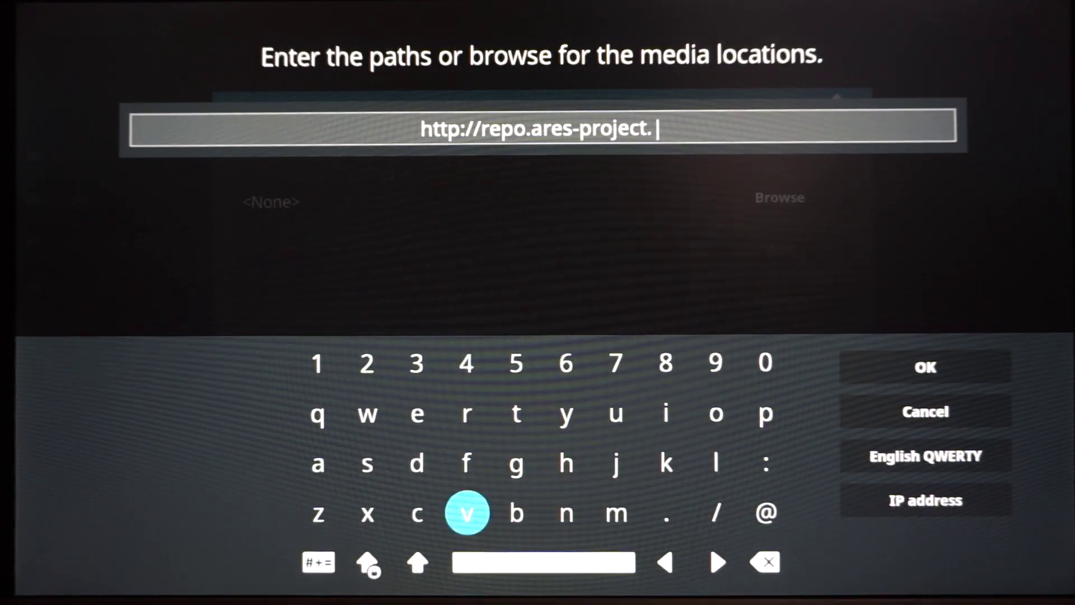
type("com/magic")
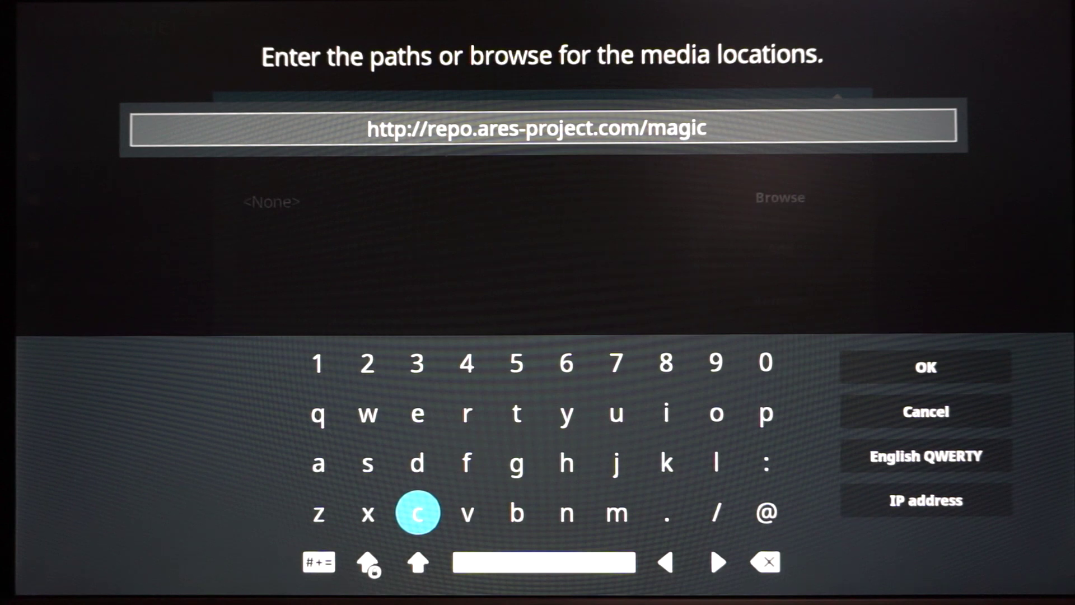
key("Down")
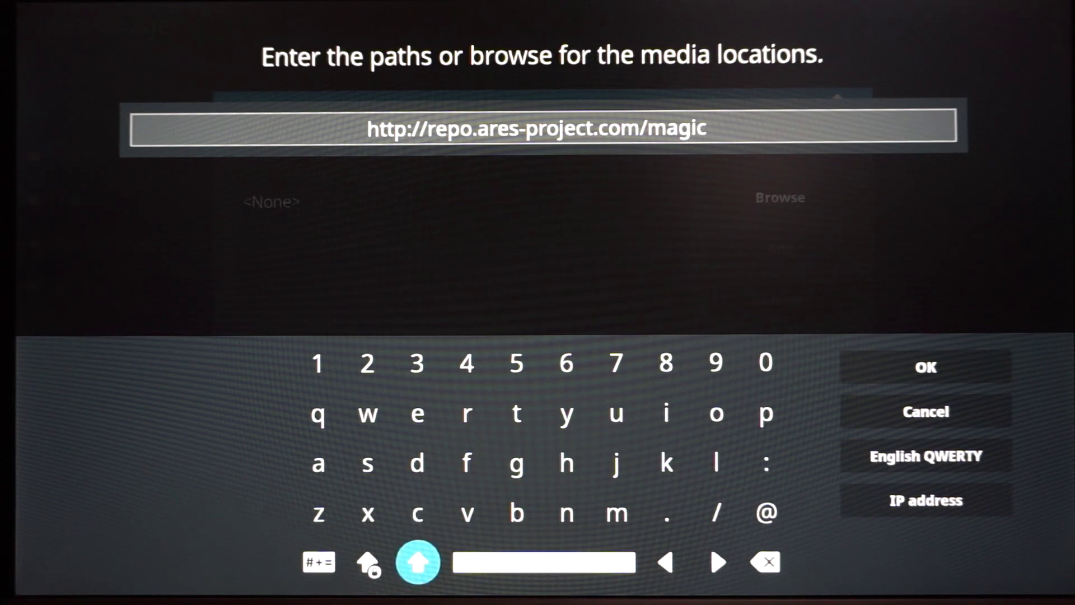
key("Right")
key("Right")
key("Right")
key("Right")
key("Right")
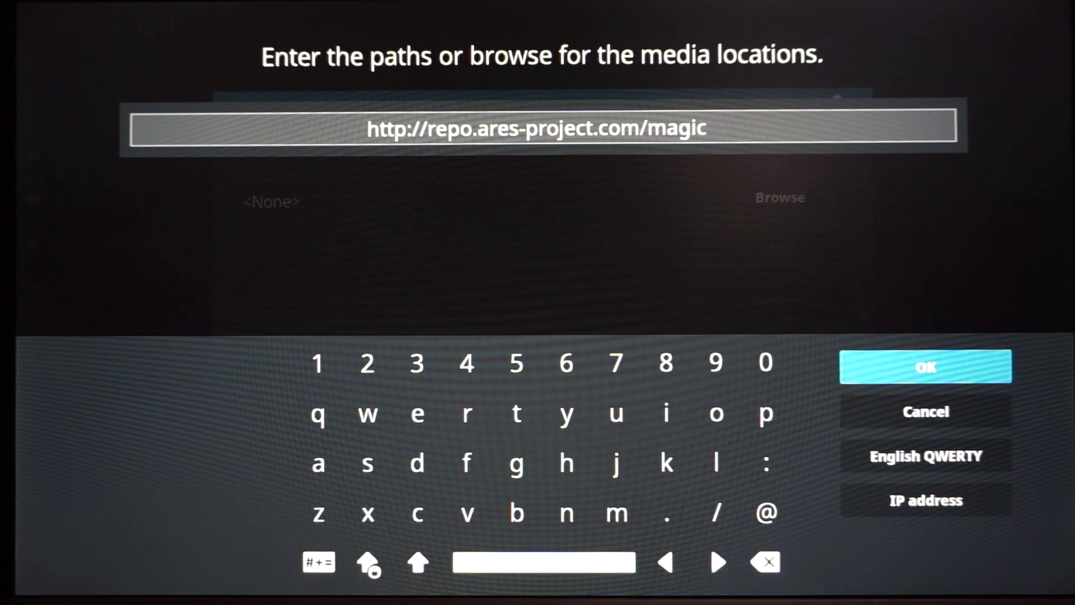
key("Return")
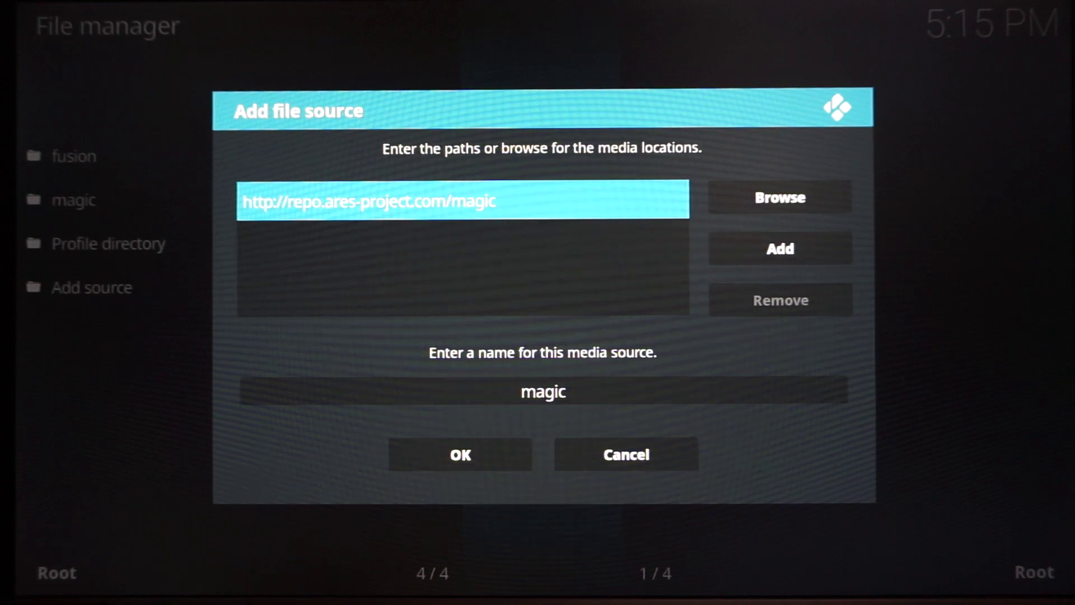
Replace the suggested media source name with m and save the new file source.
key("Down")
key("Return")
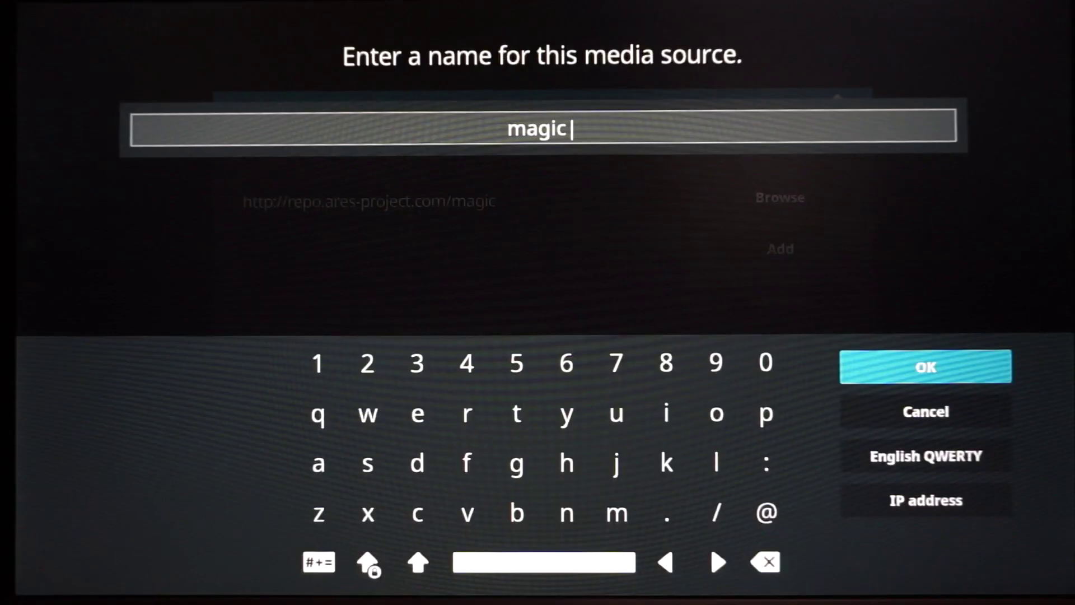
key("Left")
key("Return")
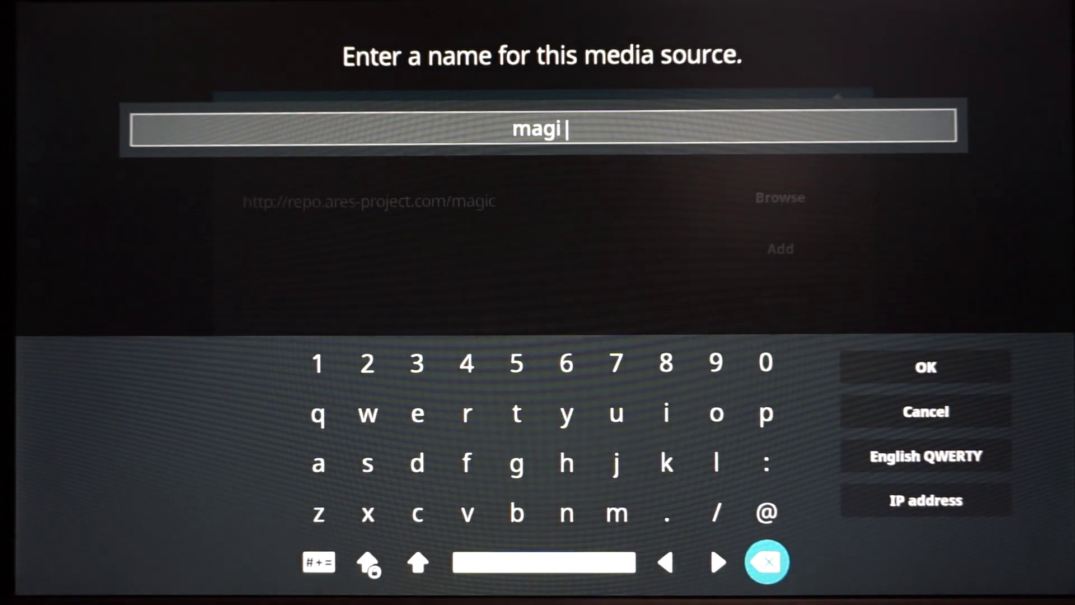
key("Left")
key("Left")
key("Right")
key("Right")
key("Return")
key("Return")
key("Return")
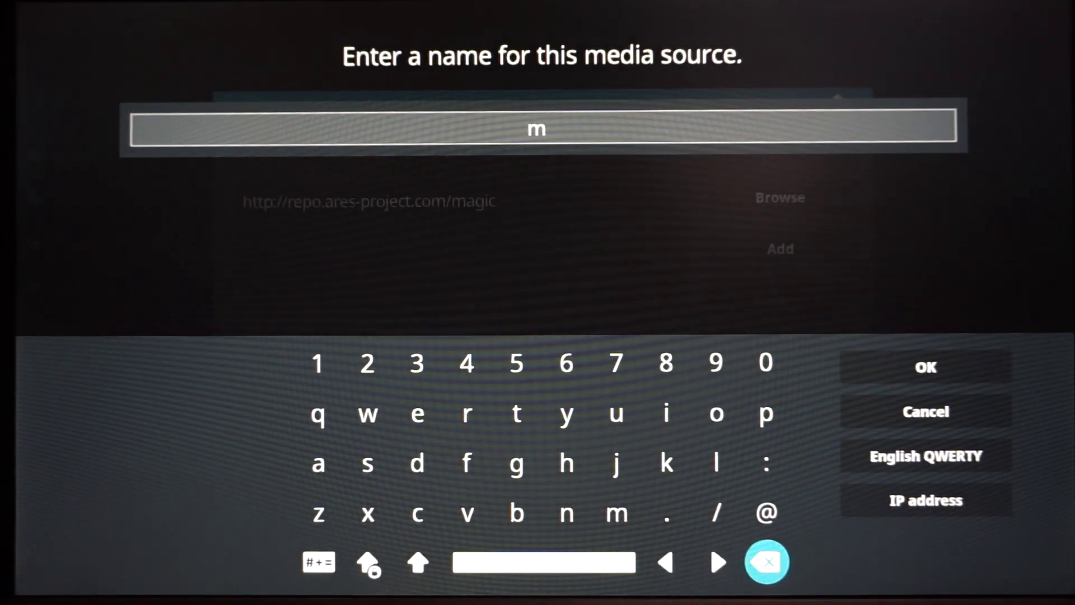
key("Return")
key("Left")
key("Left")
key("Up")
key("Left")
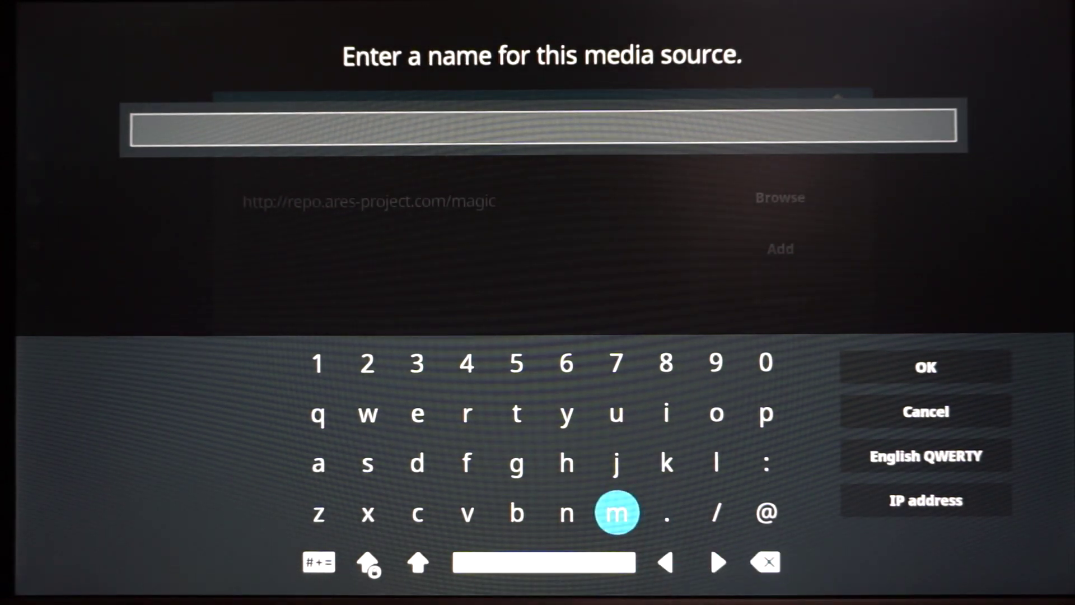
key("Return")
key("Right")
key("Right")
key("Right")
key("Right")
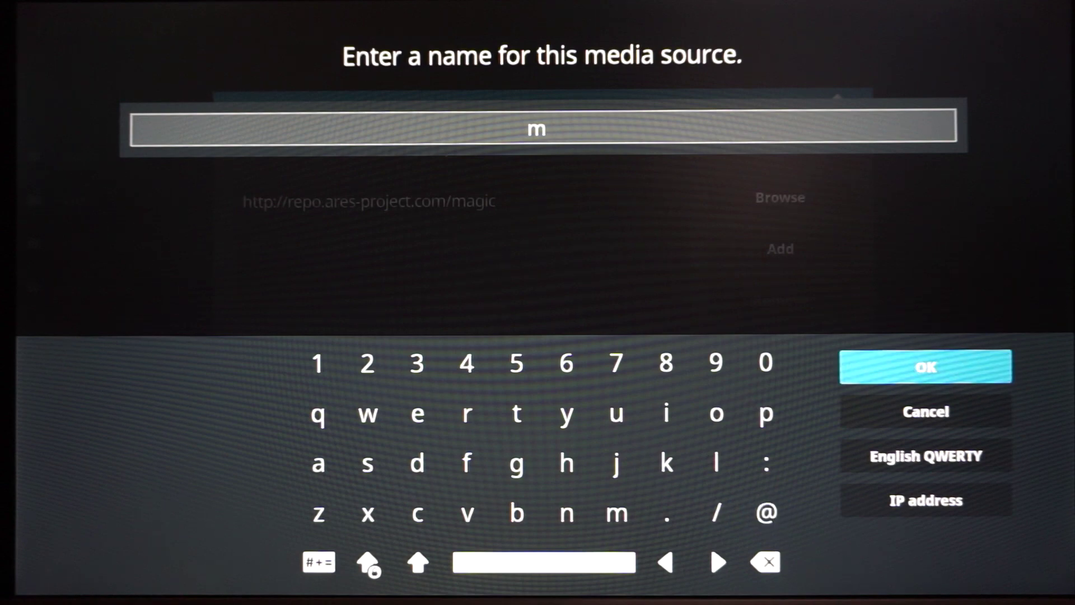
key("Return")
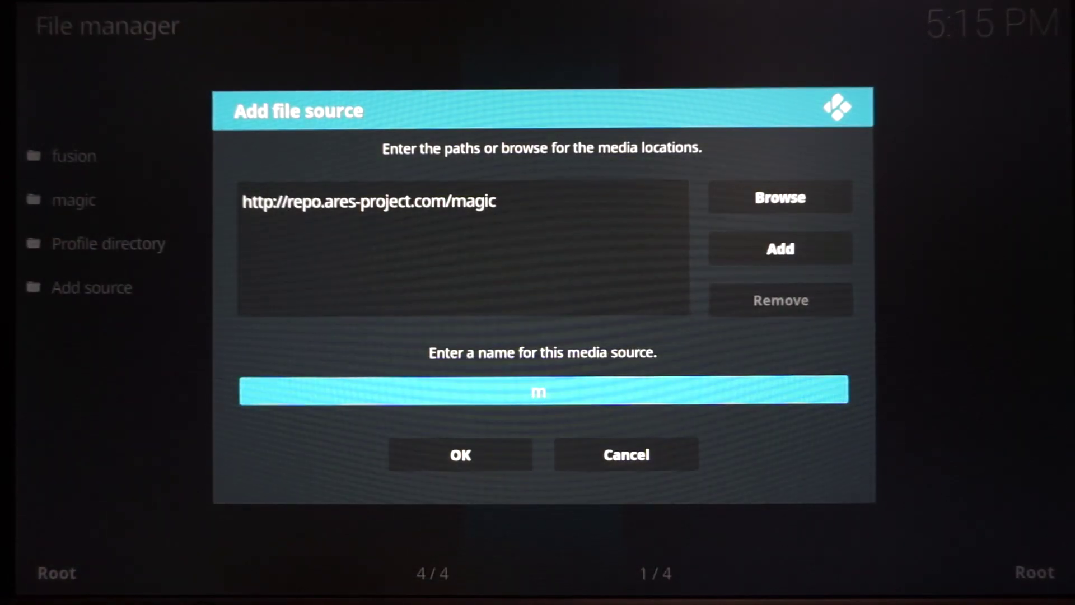
key("Down")
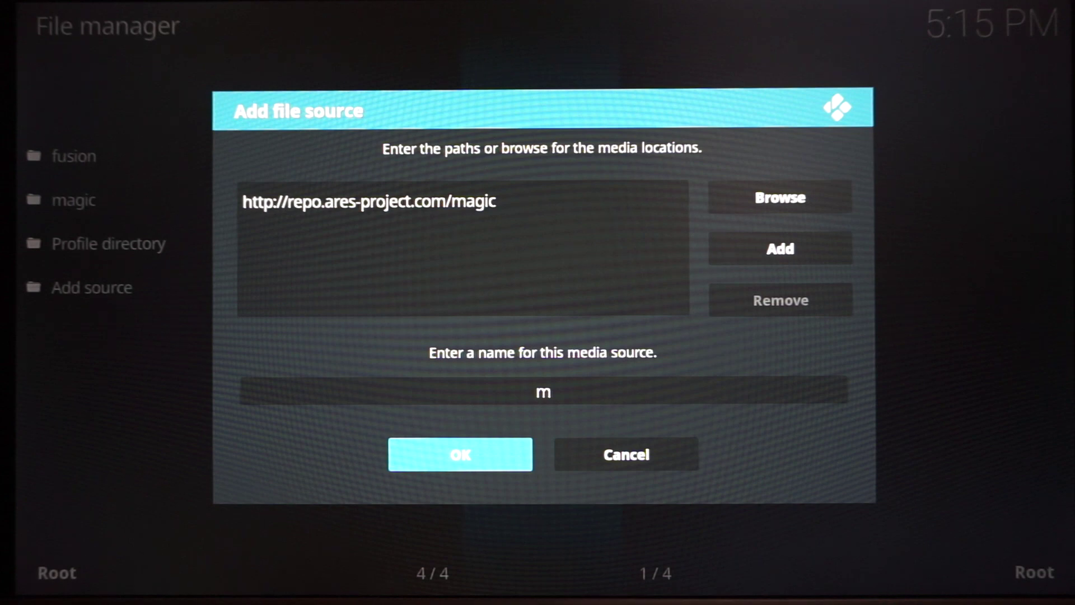
key("Return")
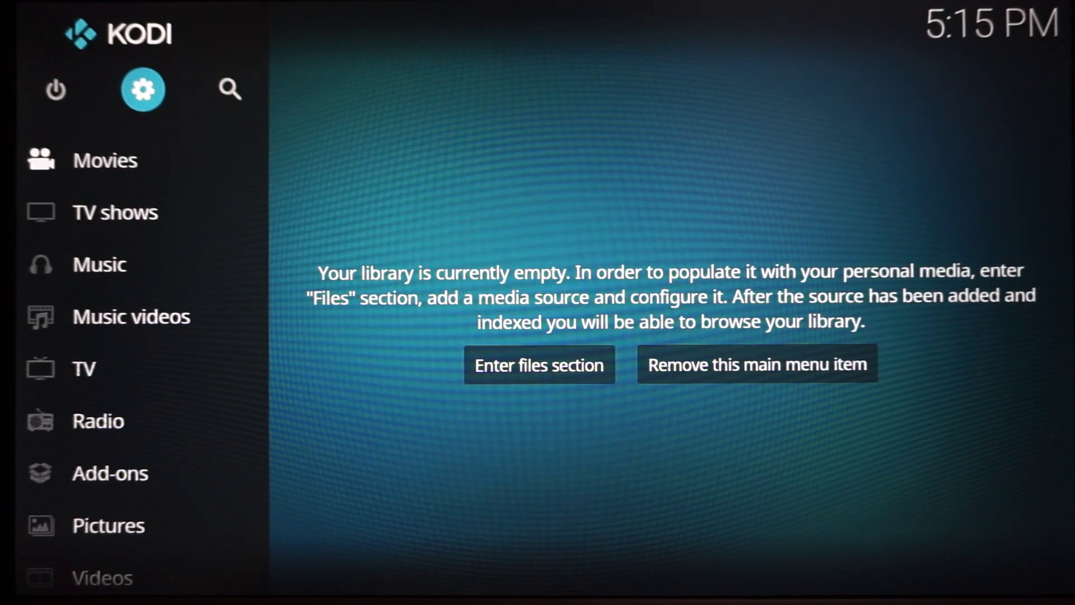
Return to the home screen and open the add-on browser from the Add-ons section.
key("Down")
key("Down")
key("Down")
key("Down")
key("Down")
key("Down")
key("Down")
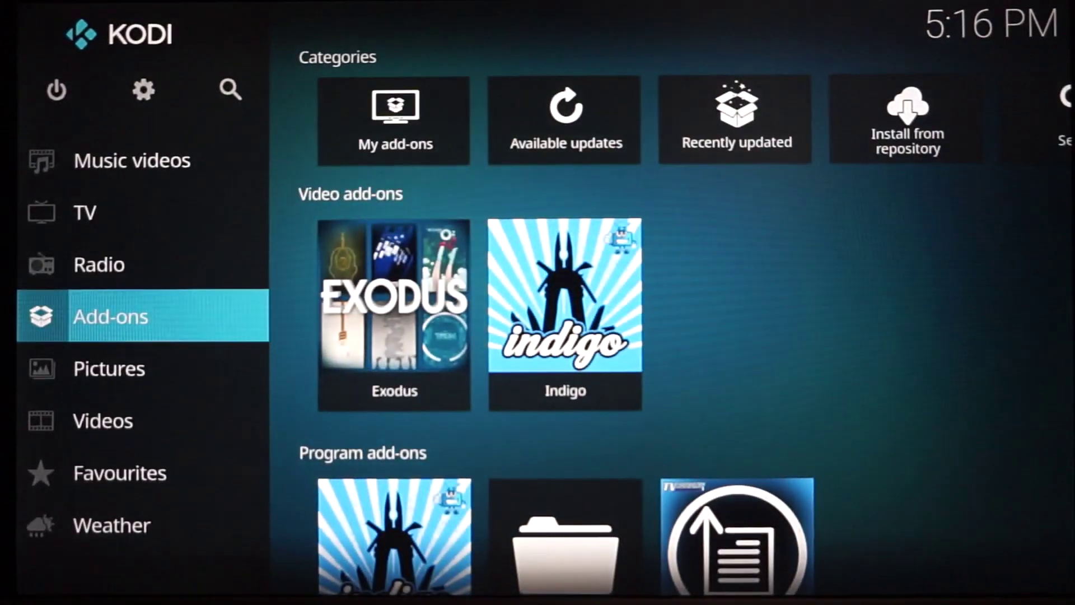
key("Return")
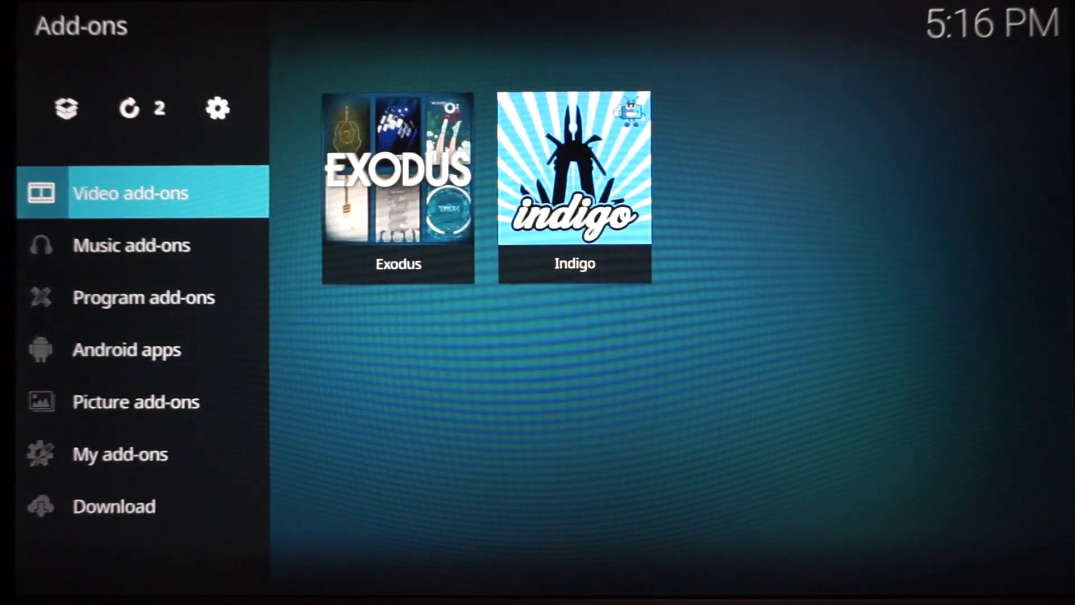
key("Up")
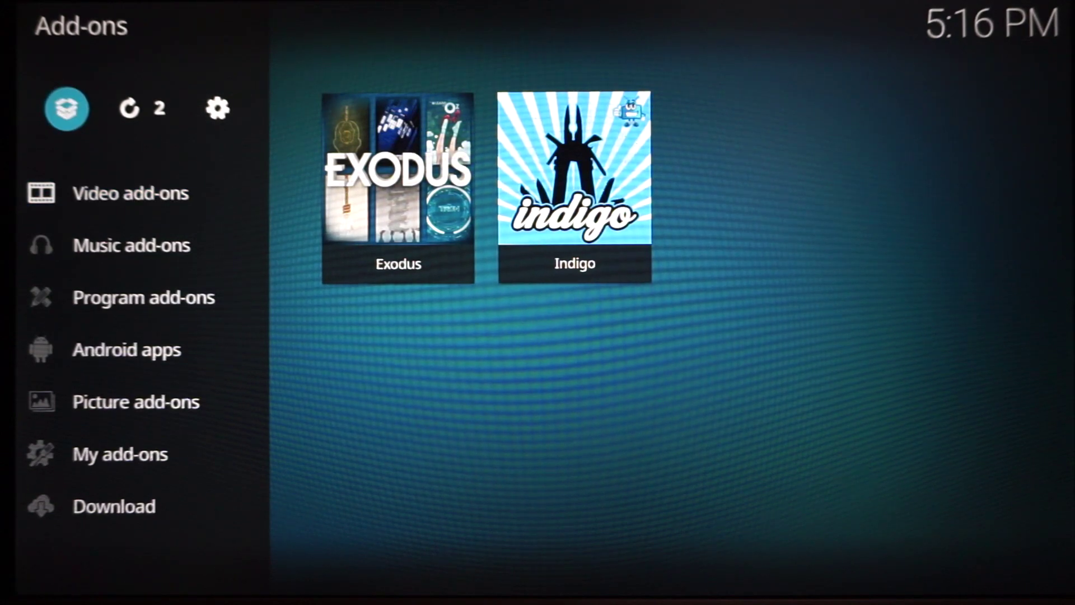
key("Return")
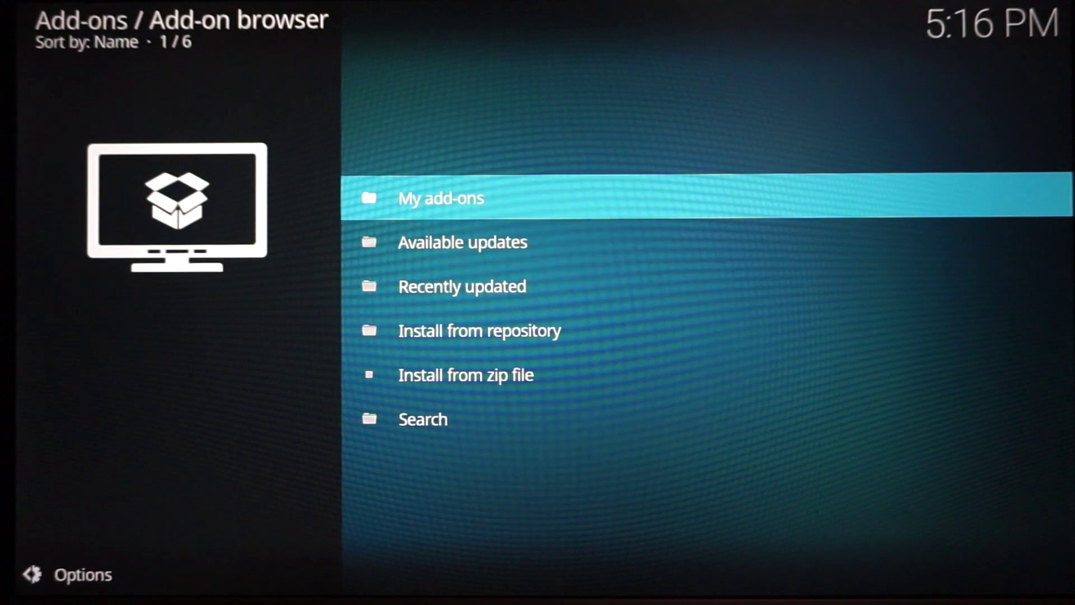
Choose to install an add-on from a zip file and open the m source.
key("Down")
key("Down")
key("Down")
key("Down")
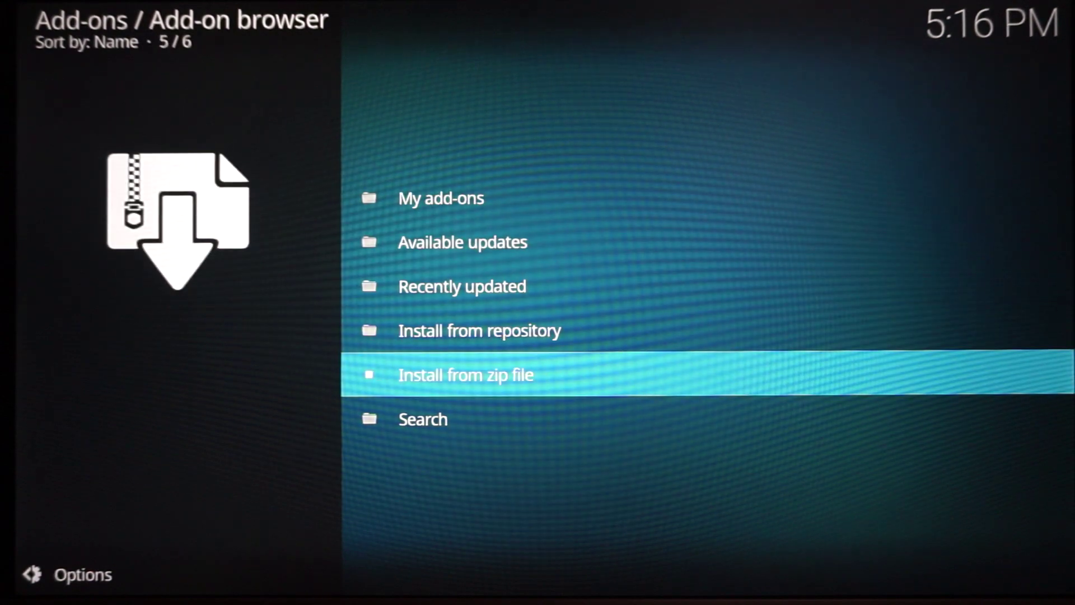
key("Return")
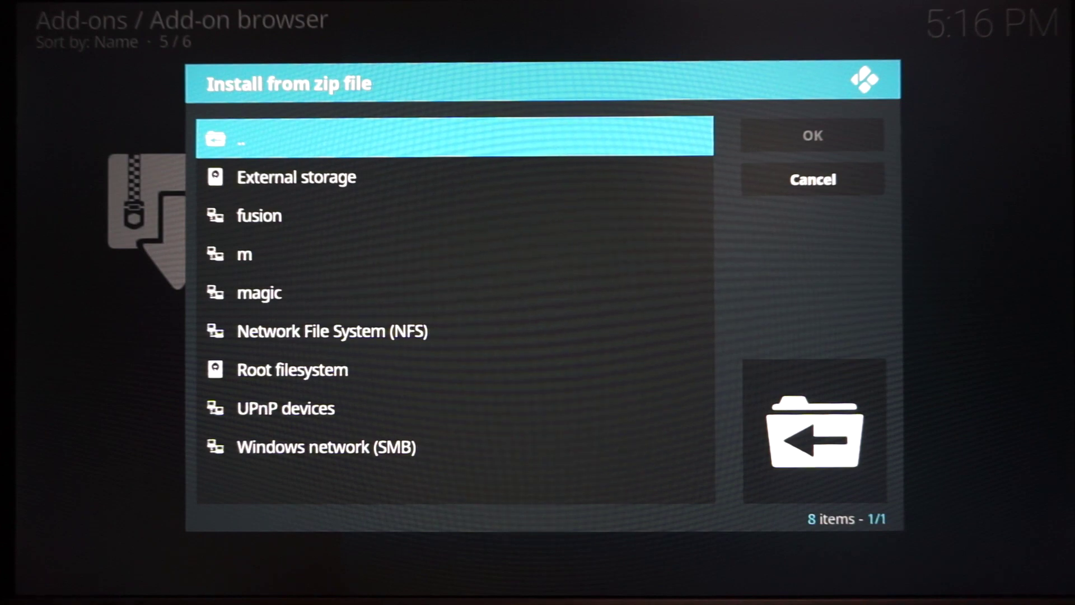
key("Down")
key("Down")
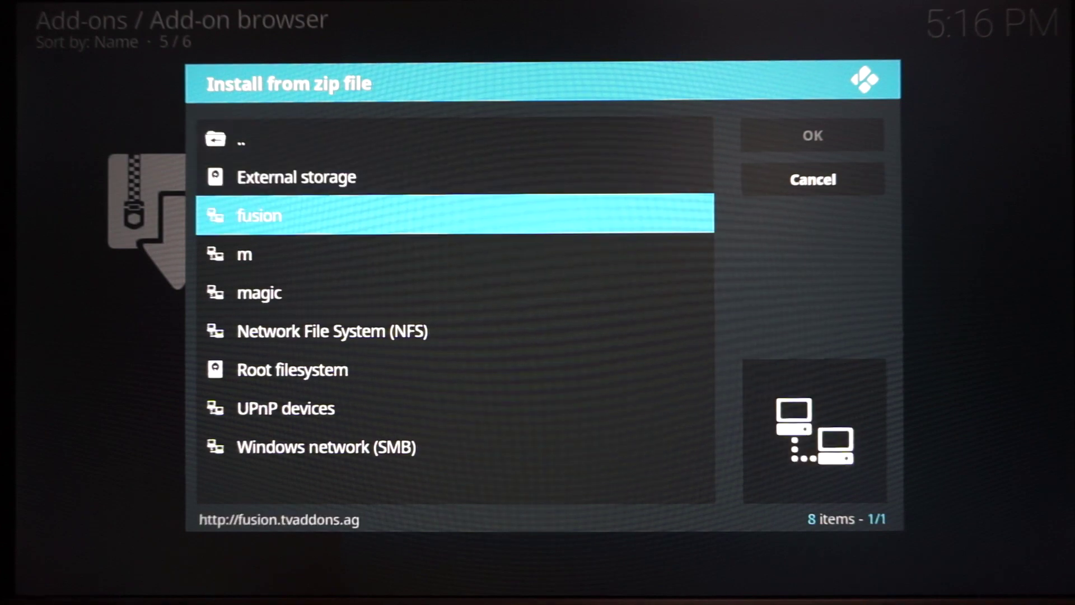
key("Down")
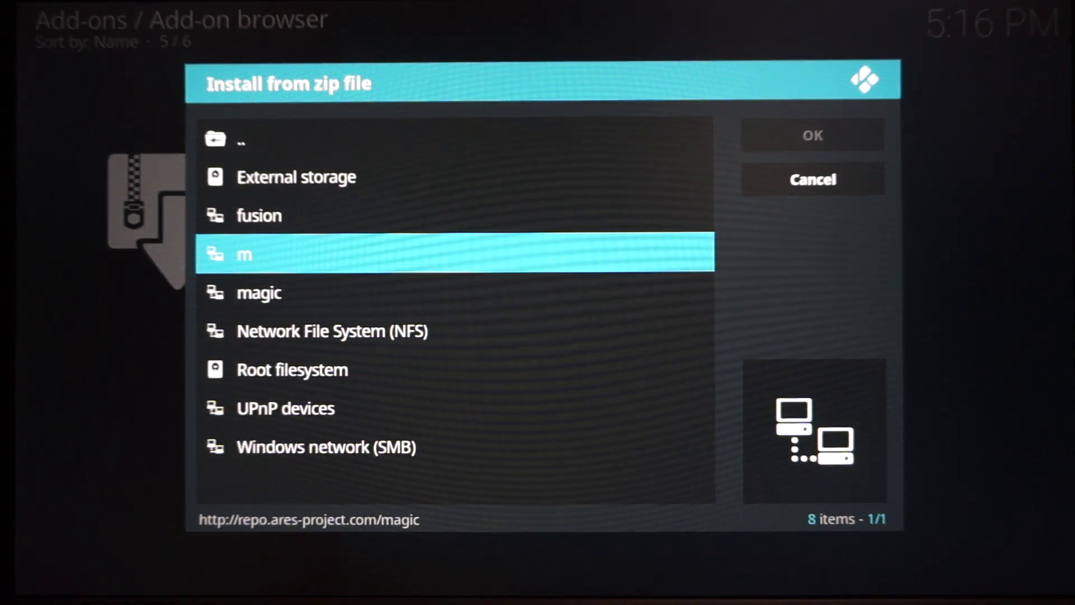
key("Down")
key("Up")
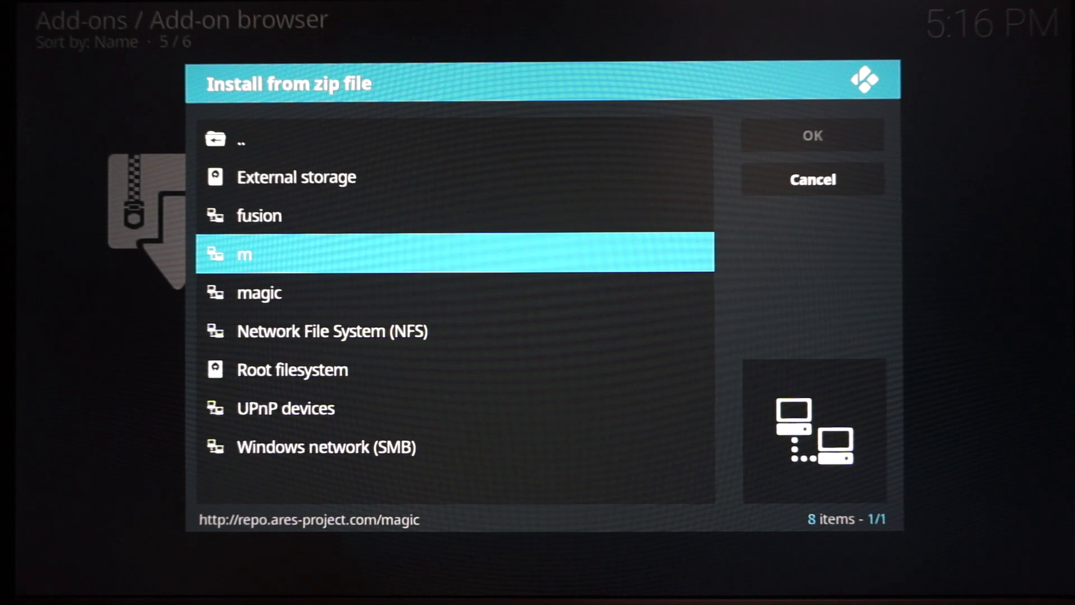
key("Return")
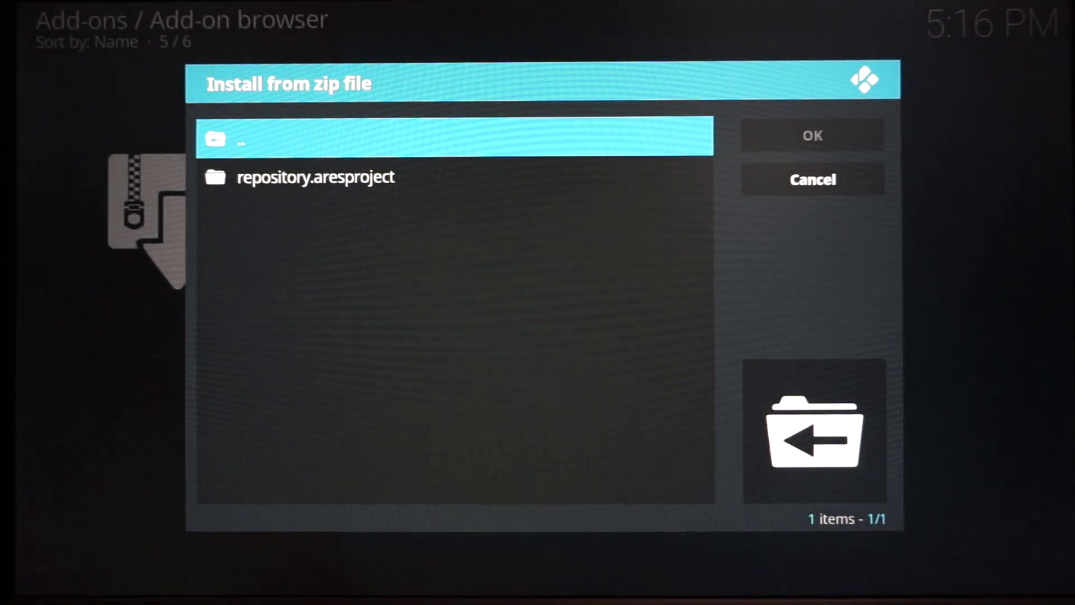
Install repository.aresproject.zip from the repository.aresproject folder.
key("Down")
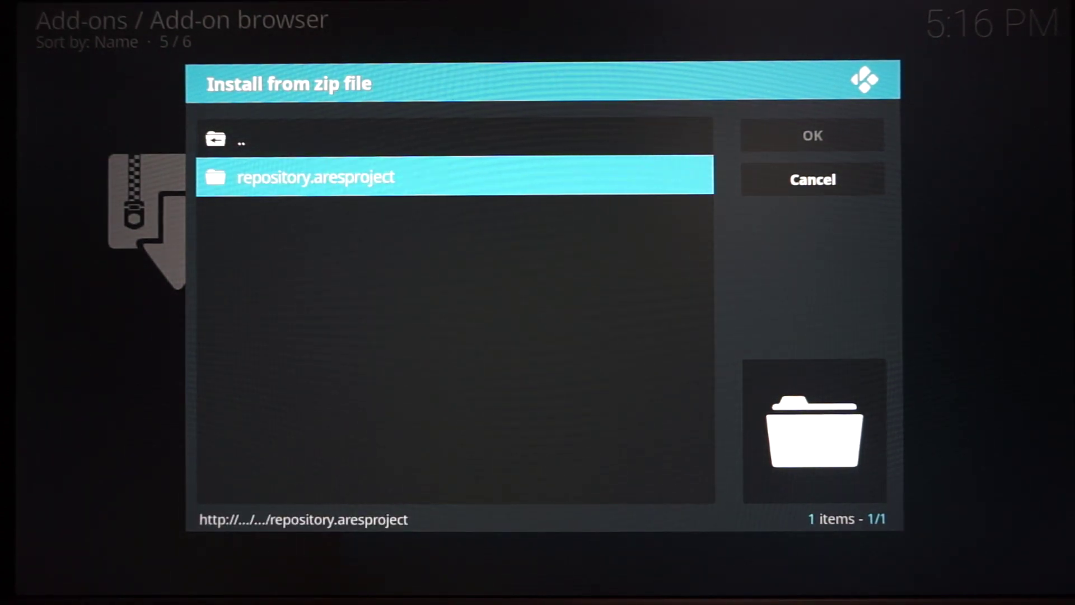
key("Return")
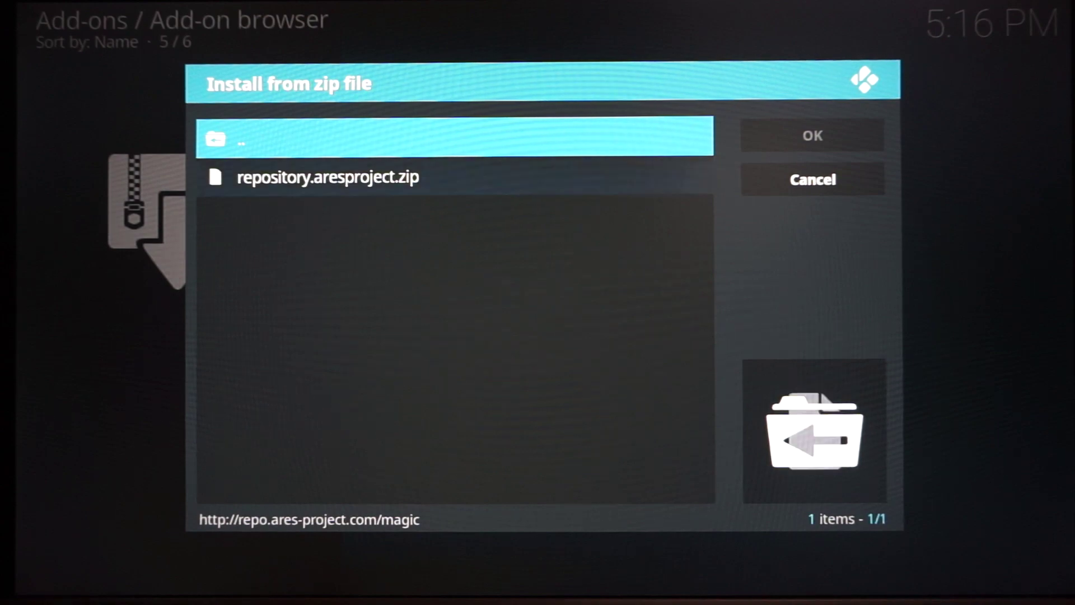
left_click(327, 178)
key("Return")
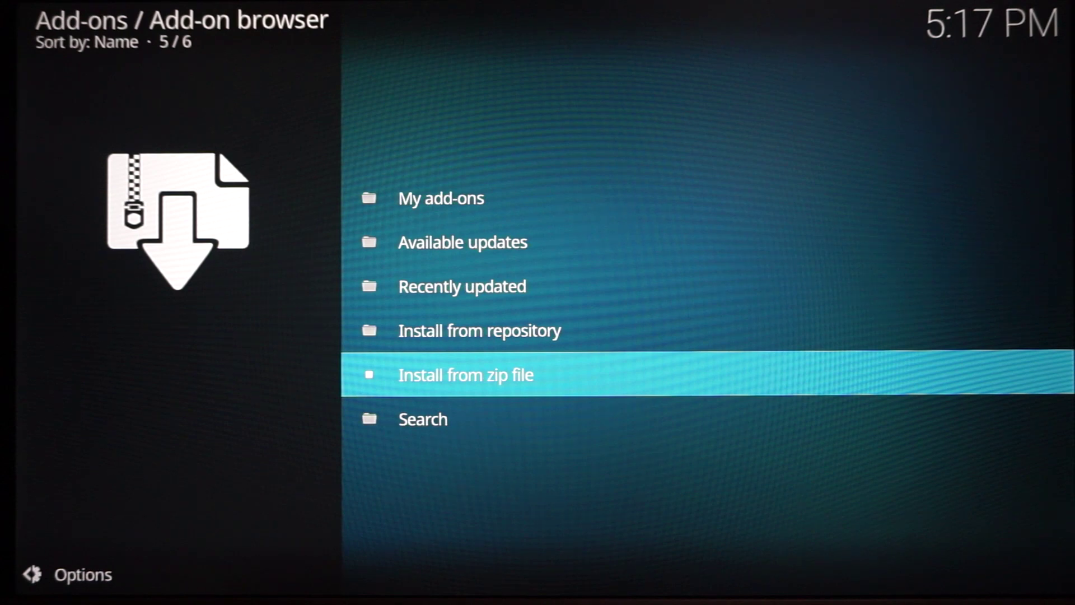
Open the Ares Project repository from the list of installed repositories.
key("Up")
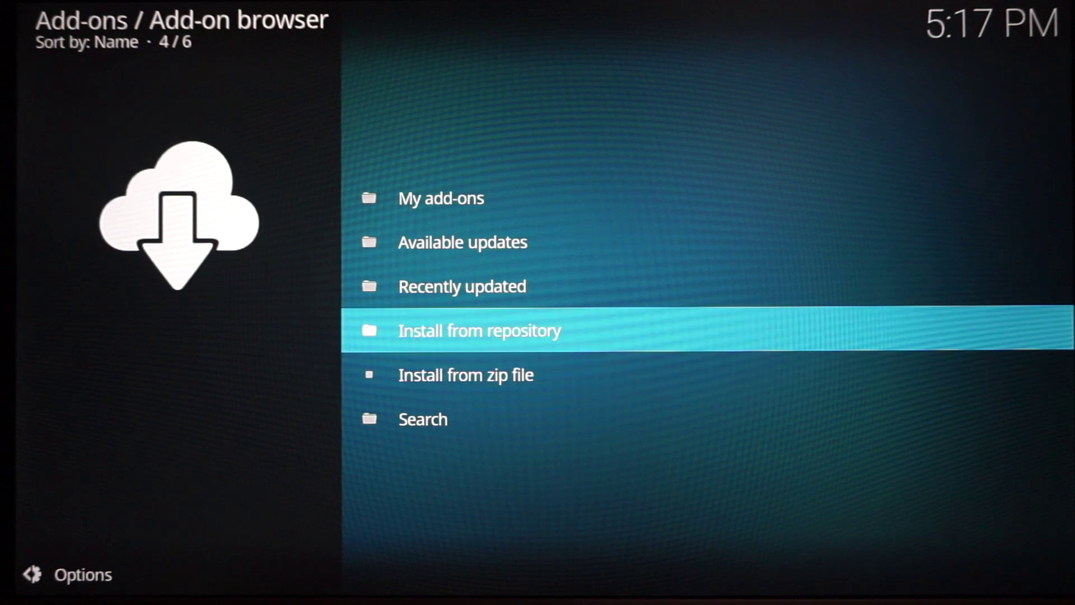
key("Return")
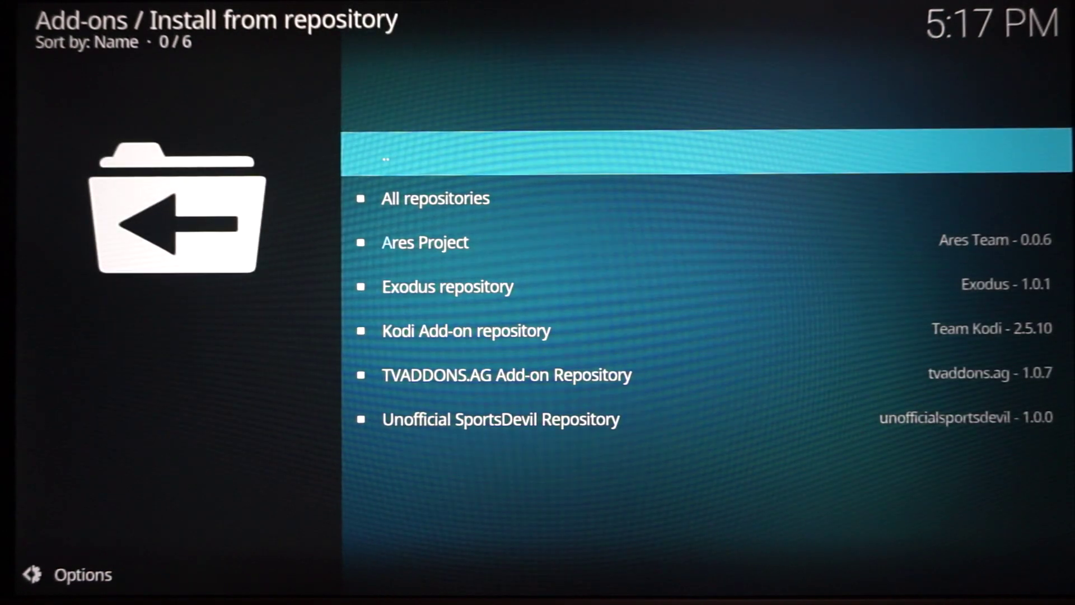
key("Down")
key("Down")
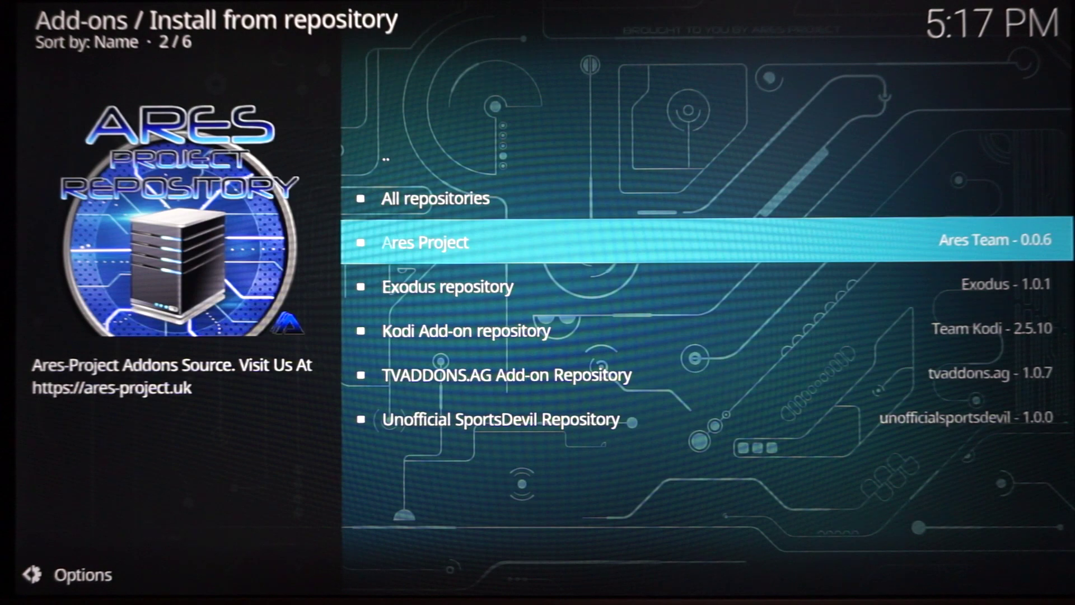
key("Return")
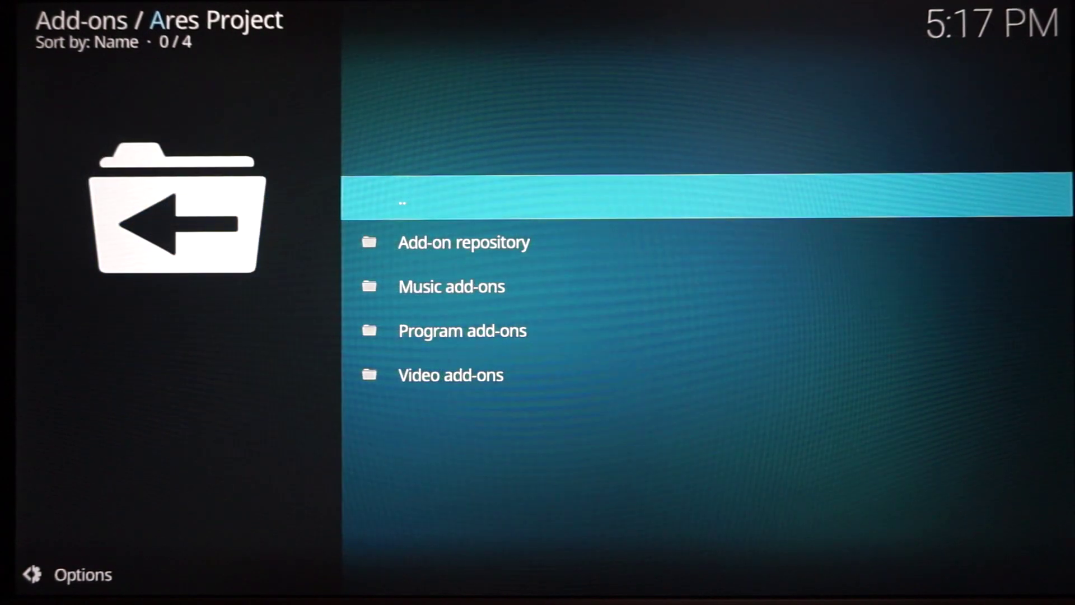
Install Ares Wizard from the repository's program add-ons.
key("Down")
key("Down")
key("Down")
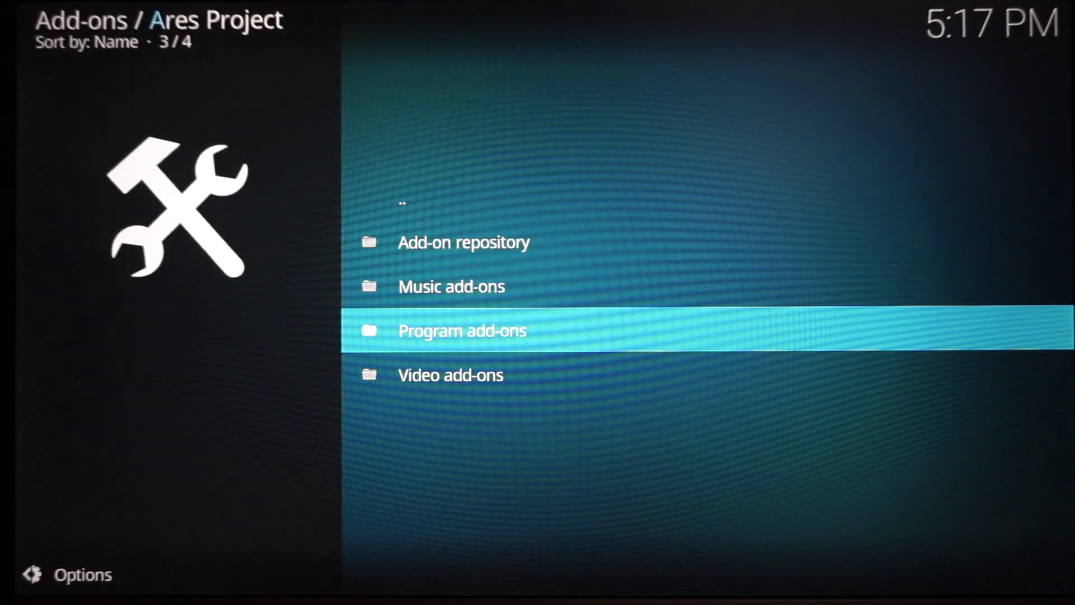
key("Return")
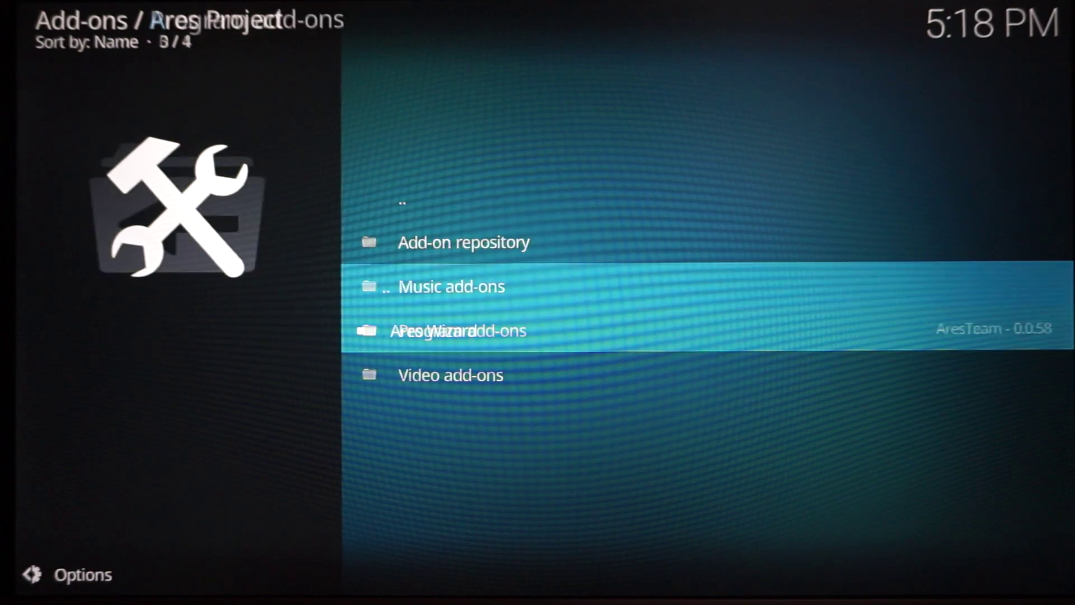
key("Down")
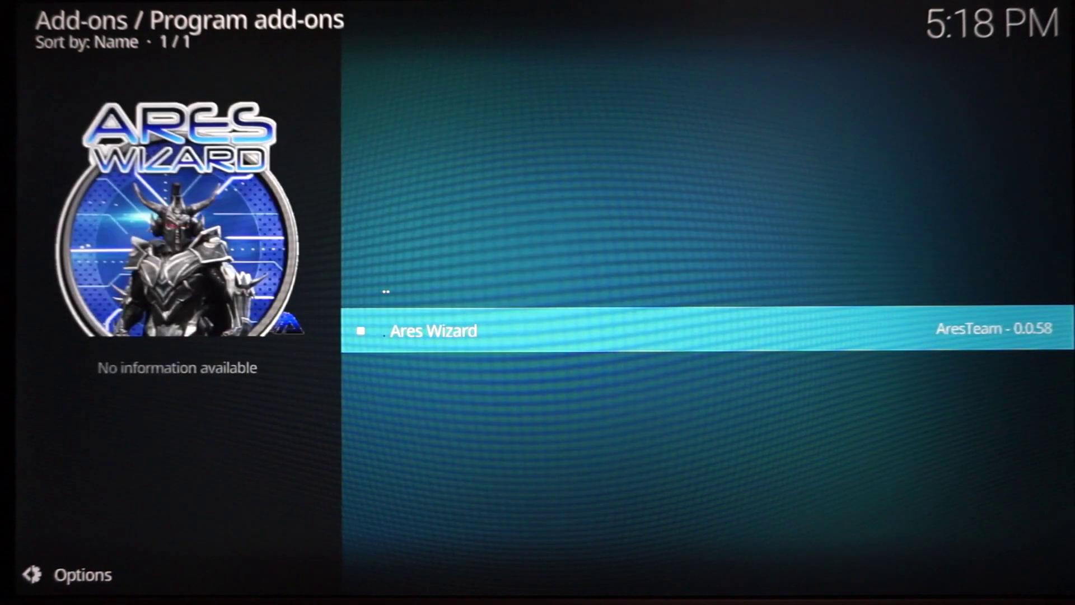
key("Return")
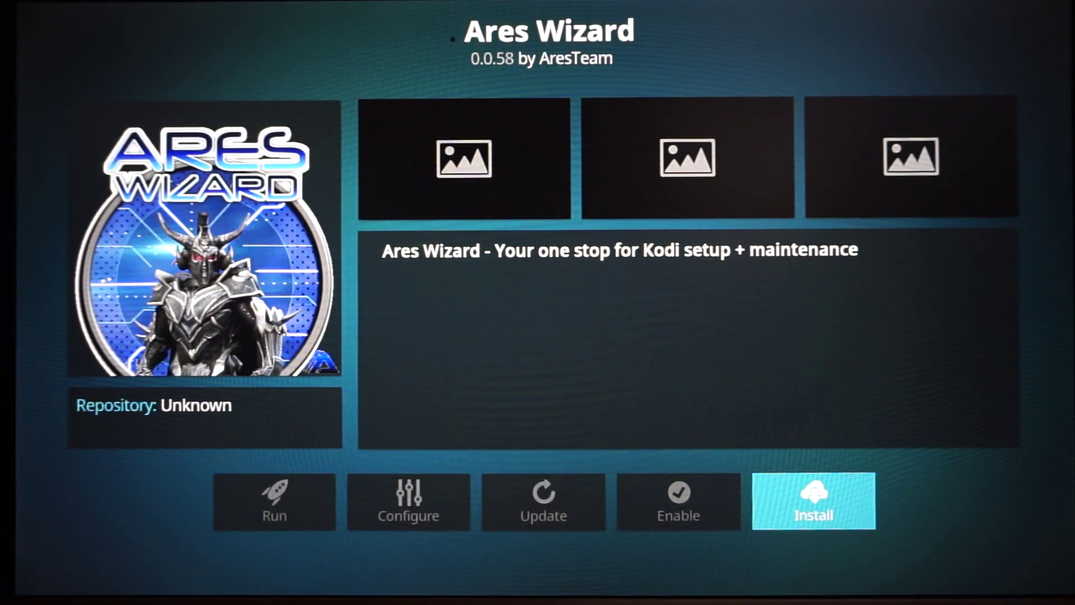
key("Return")
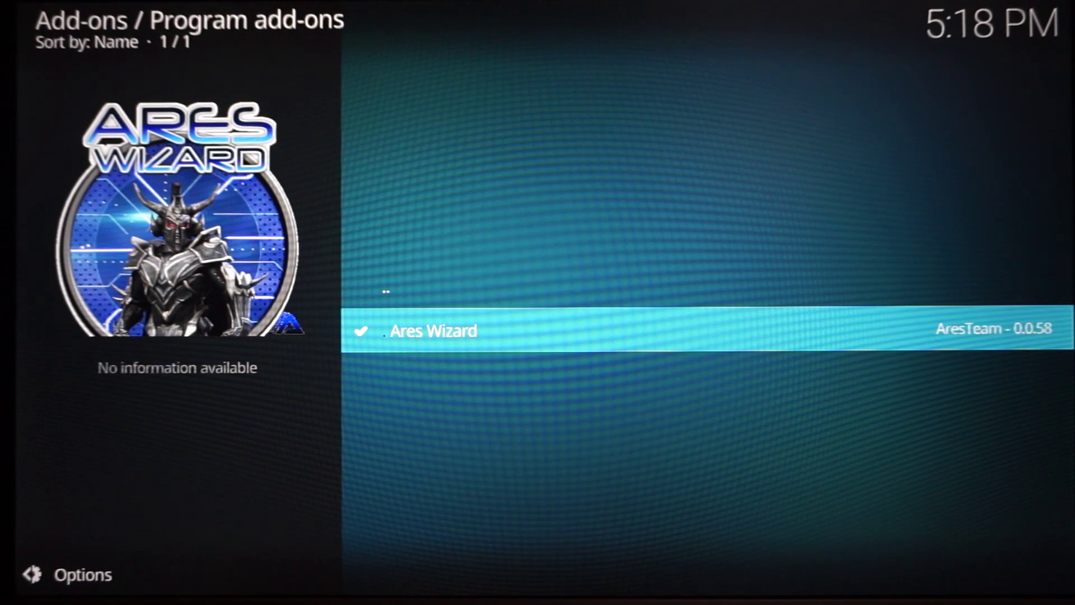
Back out of the repository and add-on listings to the home screen.
key("BackSpace")
key("BackSpace")
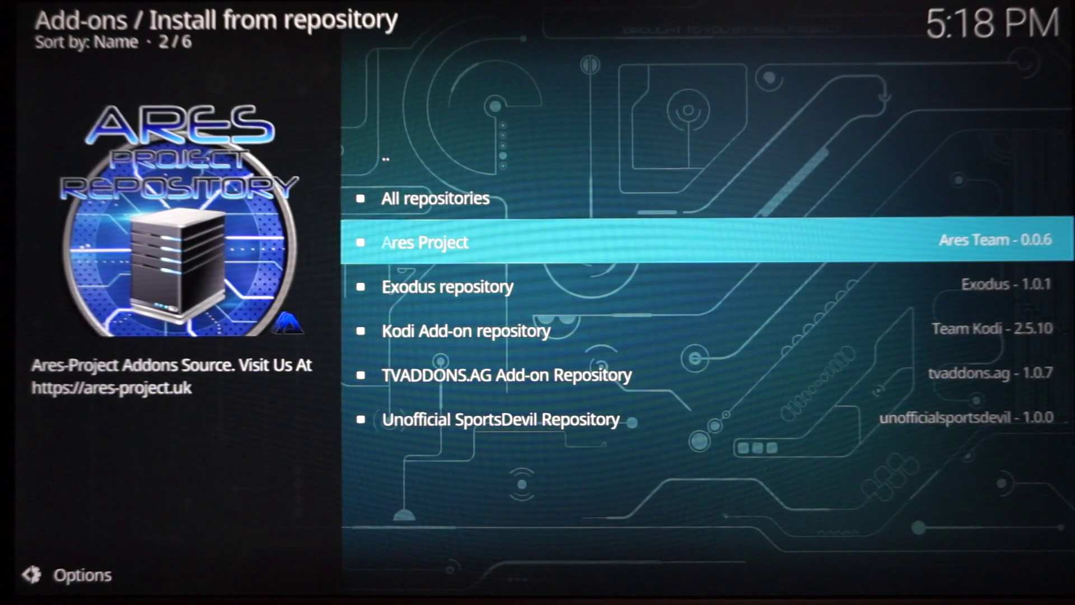
key("BackSpace")
key("BackSpace")
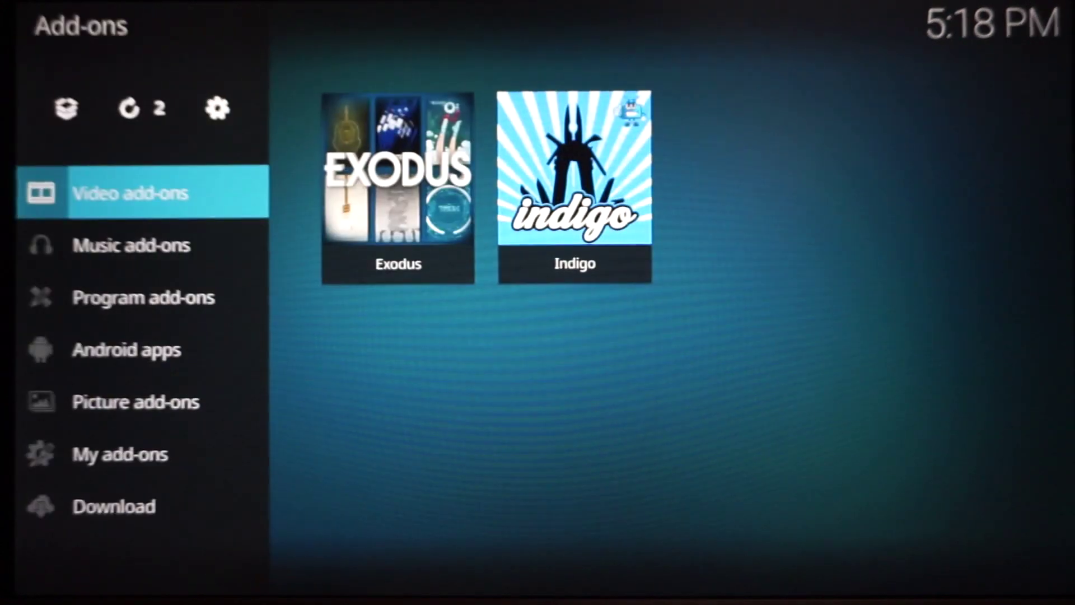
key("BackSpace")
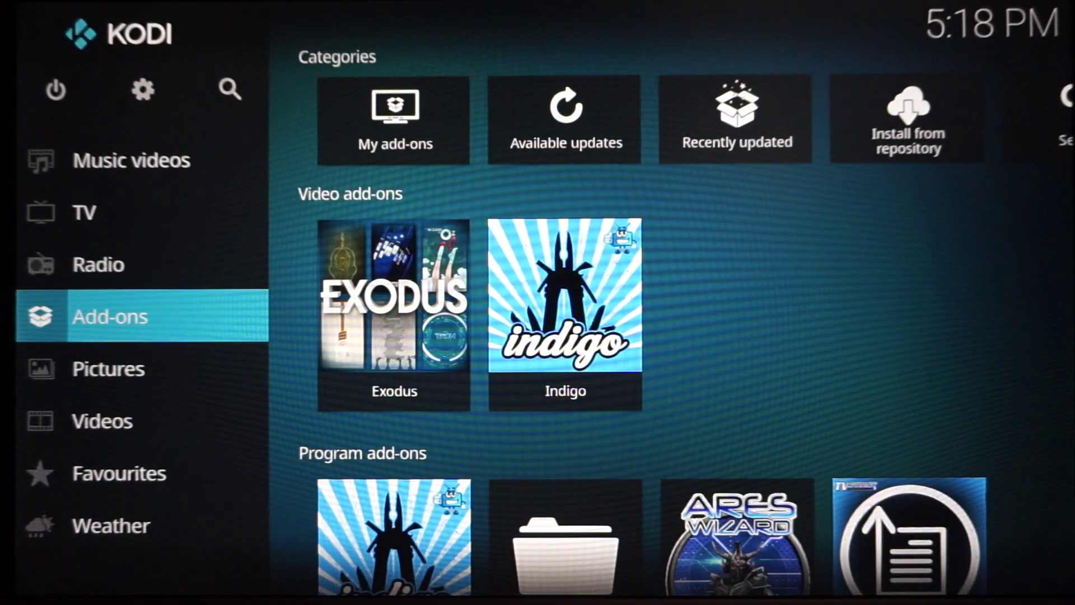
Launch Ares Wizard from the program add-ons in the Add-ons section.
key("Return")
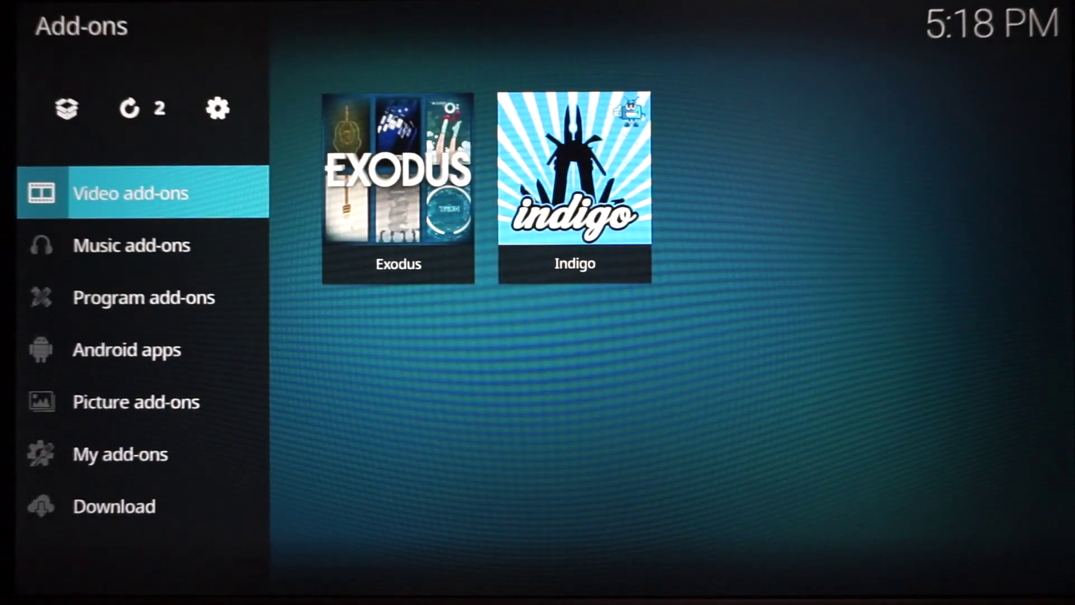
key("Down")
key("Down")
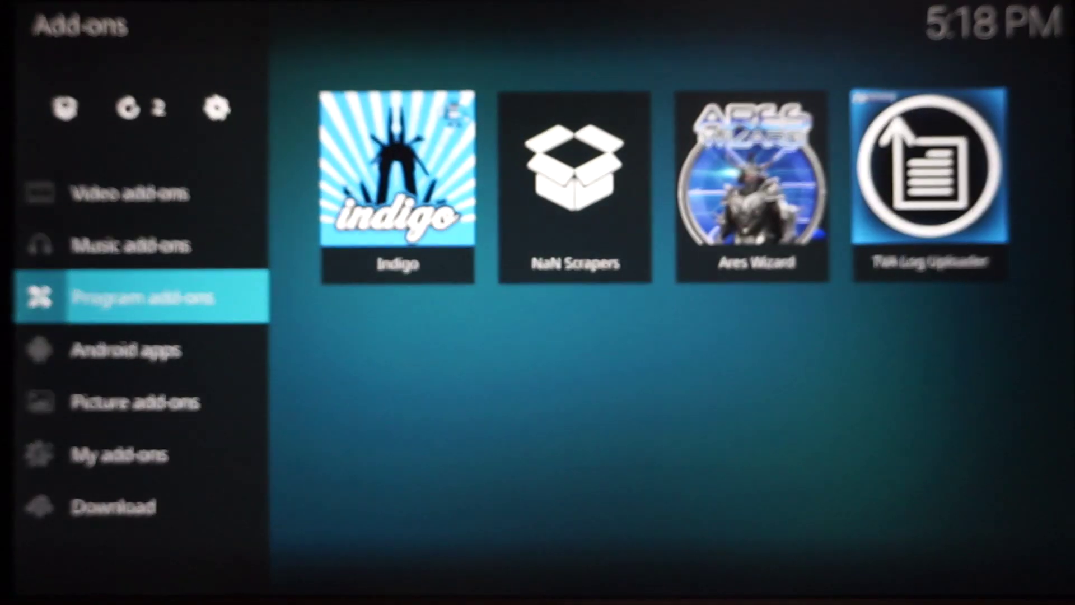
key("Right")
key("Right")
key("Right")
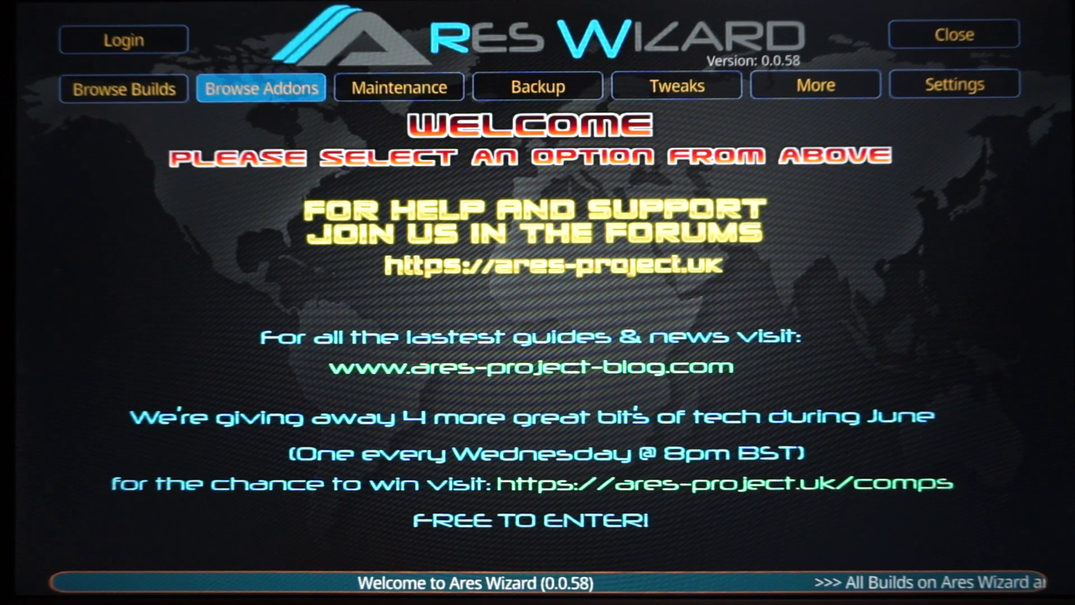
Browse the wizard's add-ons and open the Video Addons category.
key("Return")
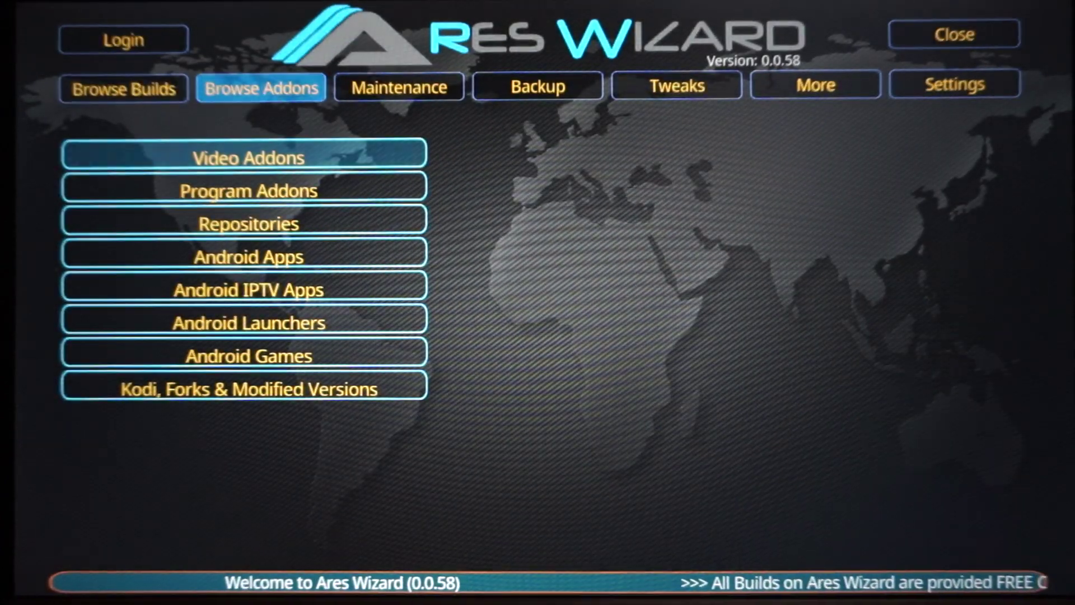
key("Down")
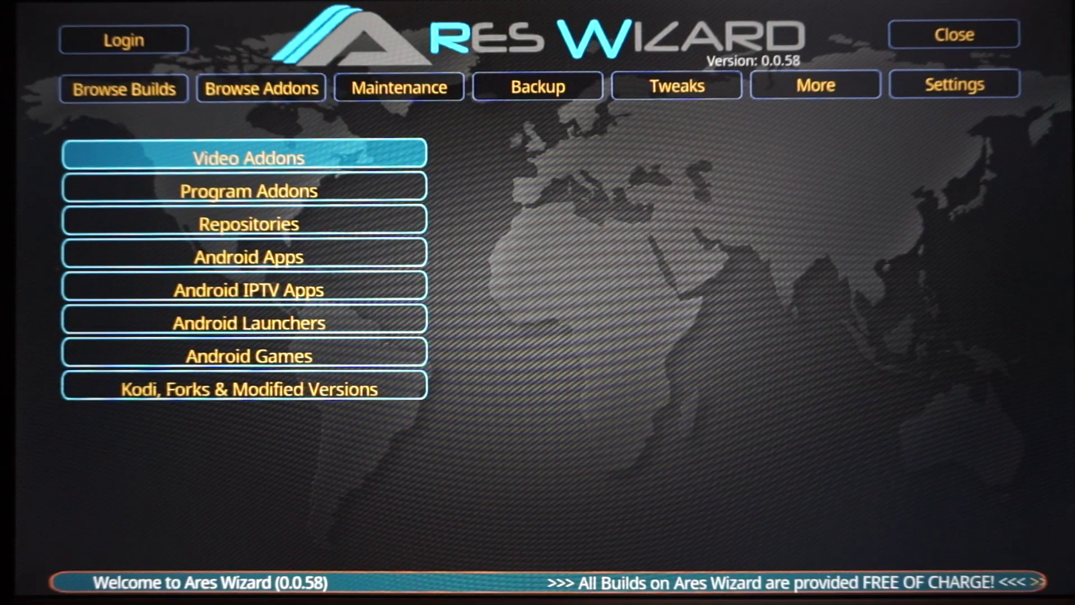
key("Return")
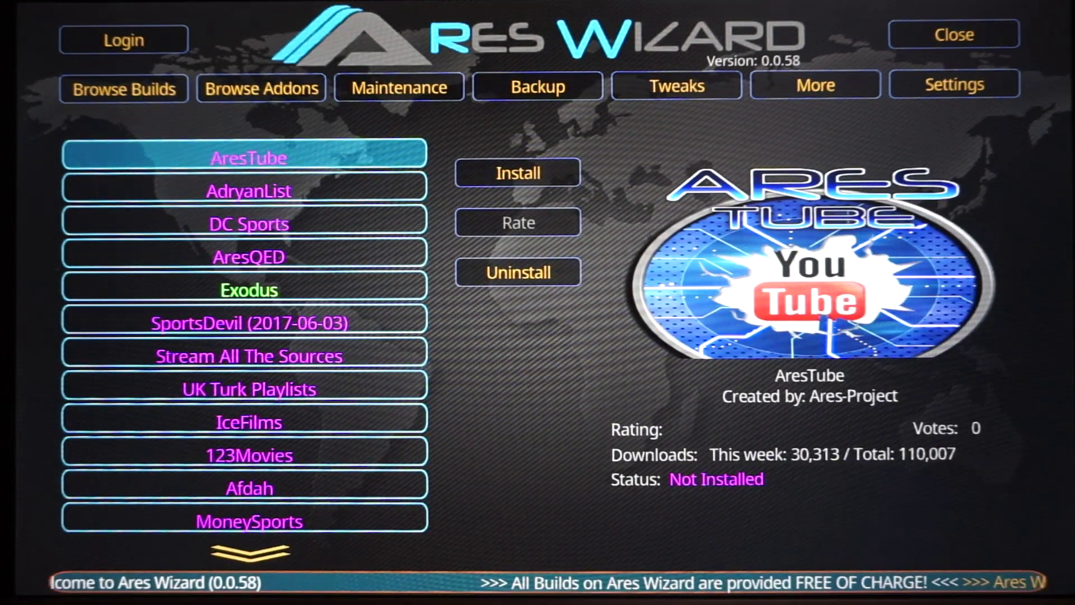
Install Exodus from the video add-on list and acknowledge the installation message.
key("Down")
key("Down")
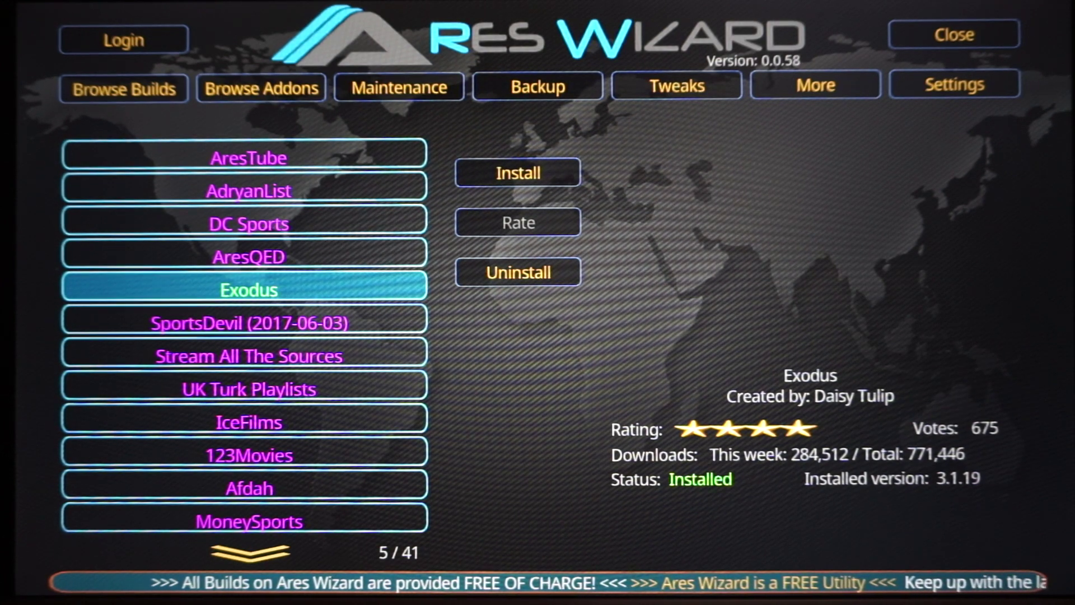
key("Right")
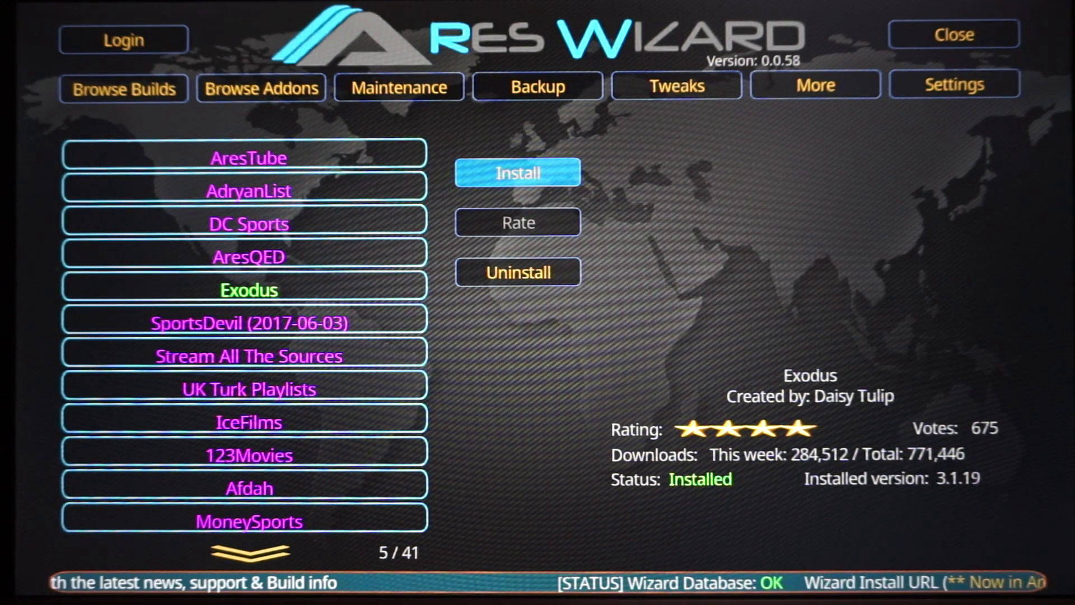
key("Return")
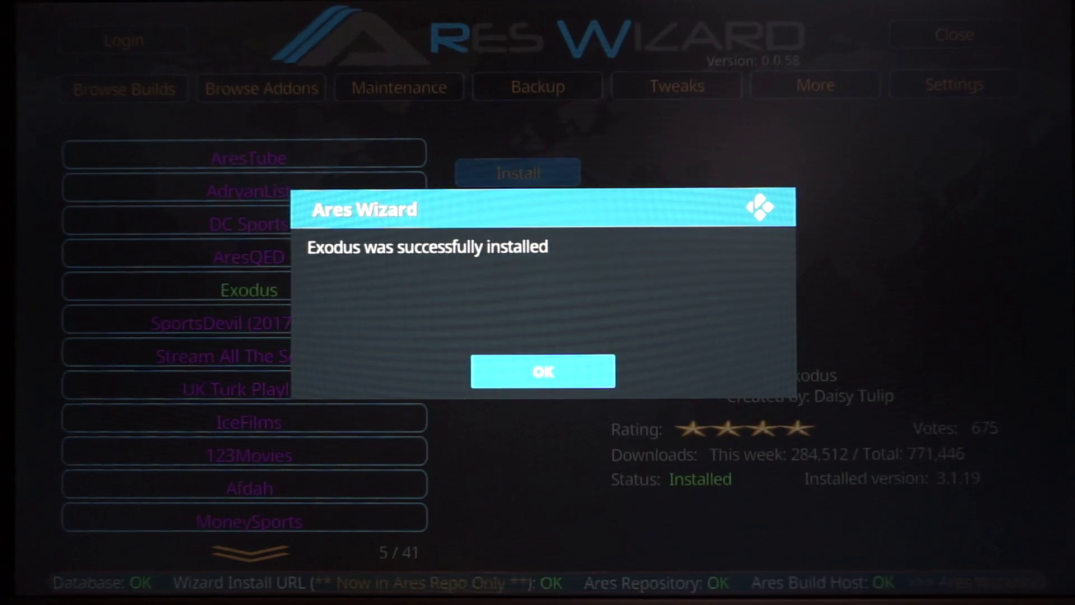
key("Return")
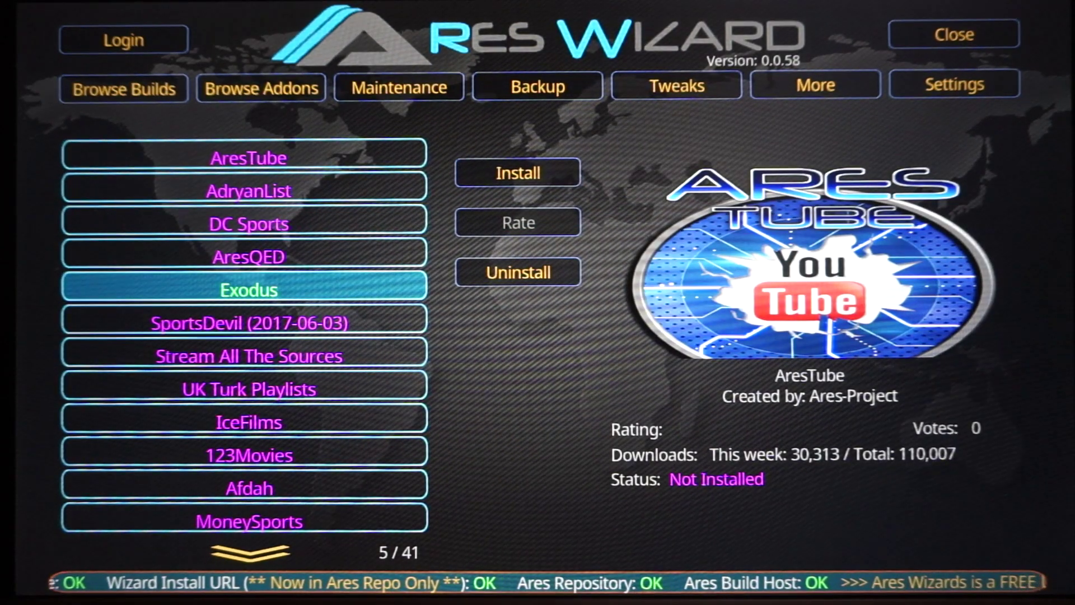
Leave the video add-on list and close Ares Wizard.
key("Up")
key("Up")
key("Up")
key("Up")
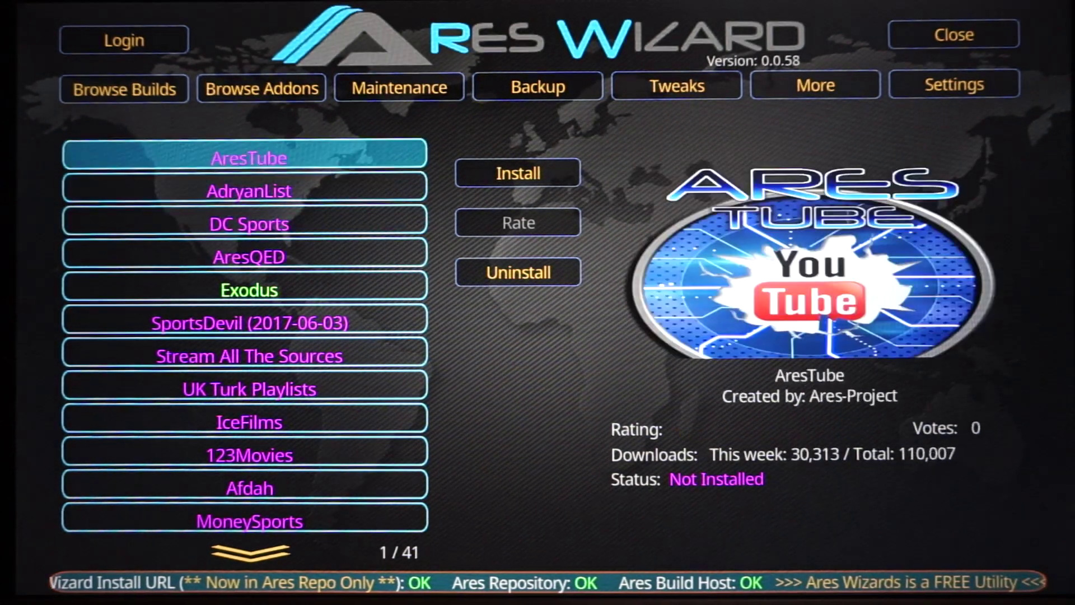
key("Up")
key("Right")
key("Right")
key("Left")
key("Left")
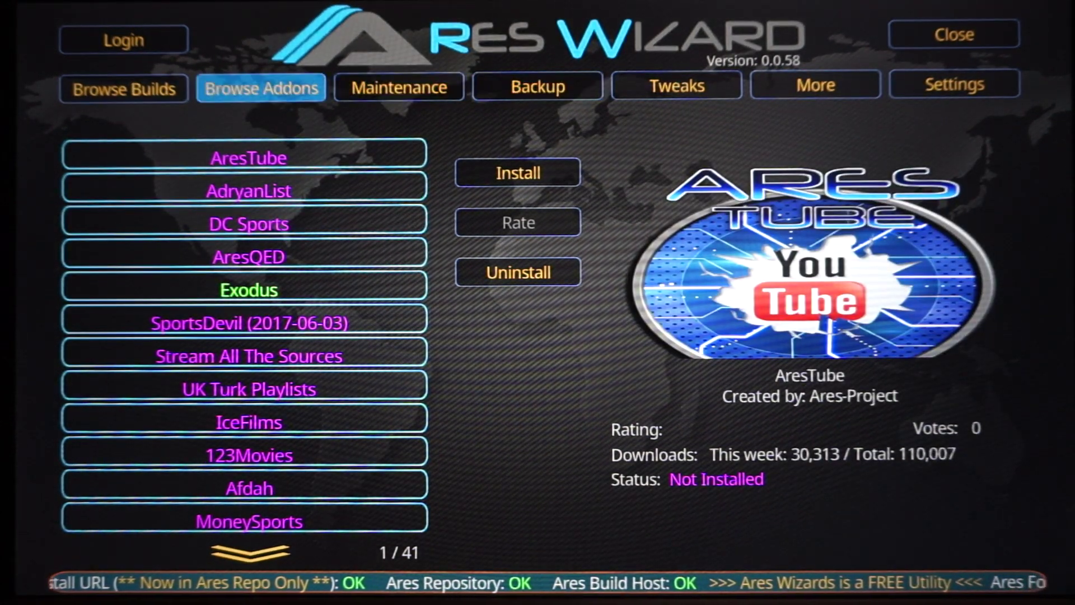
key("Left")
key("Left")
key("Up")
key("Return")
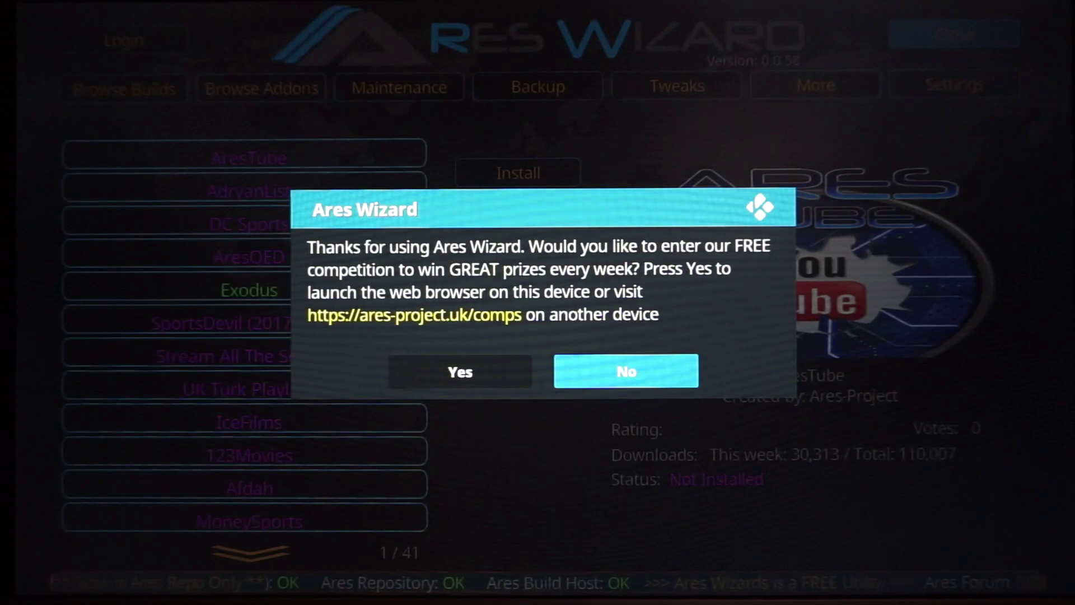
Decline the invitation to enter the free weekly competition.
key("Left")
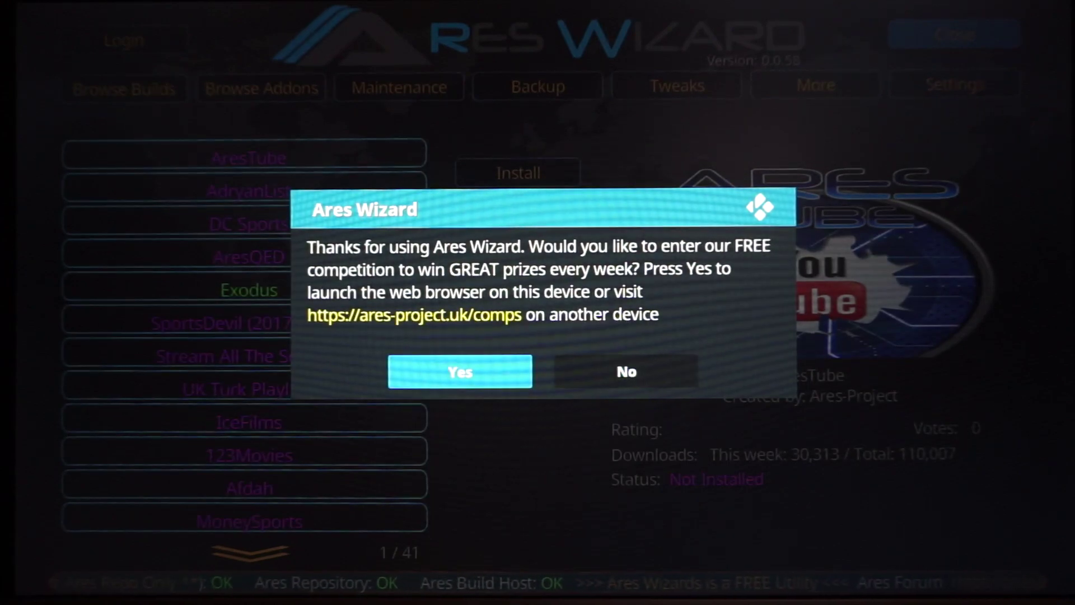
key("Right")
key("Return")
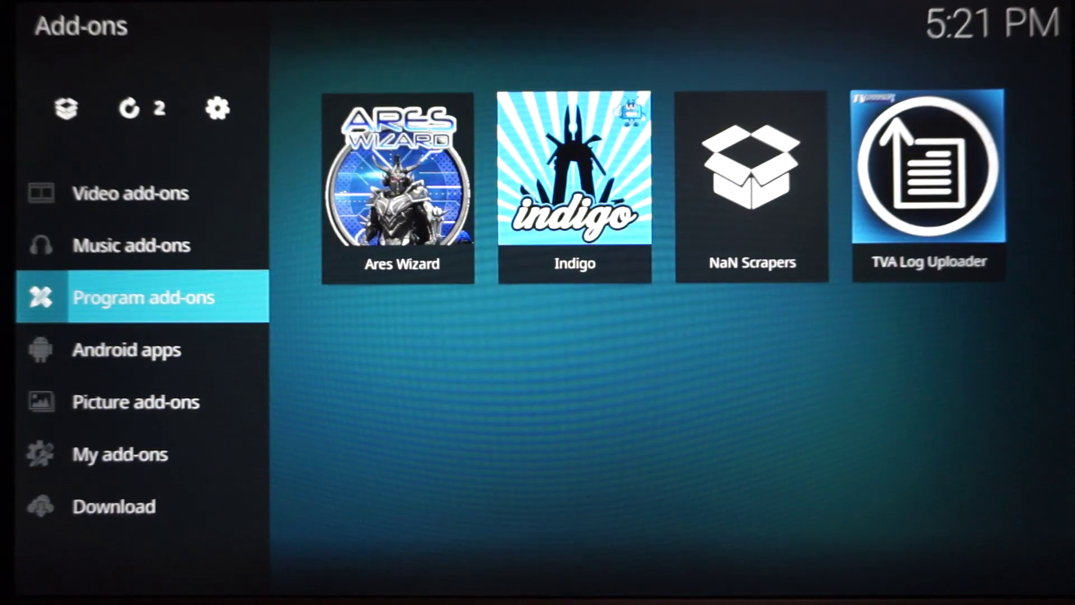
Return to the home screen and select Ares Wizard among the program add-ons there.
key("BackSpace")
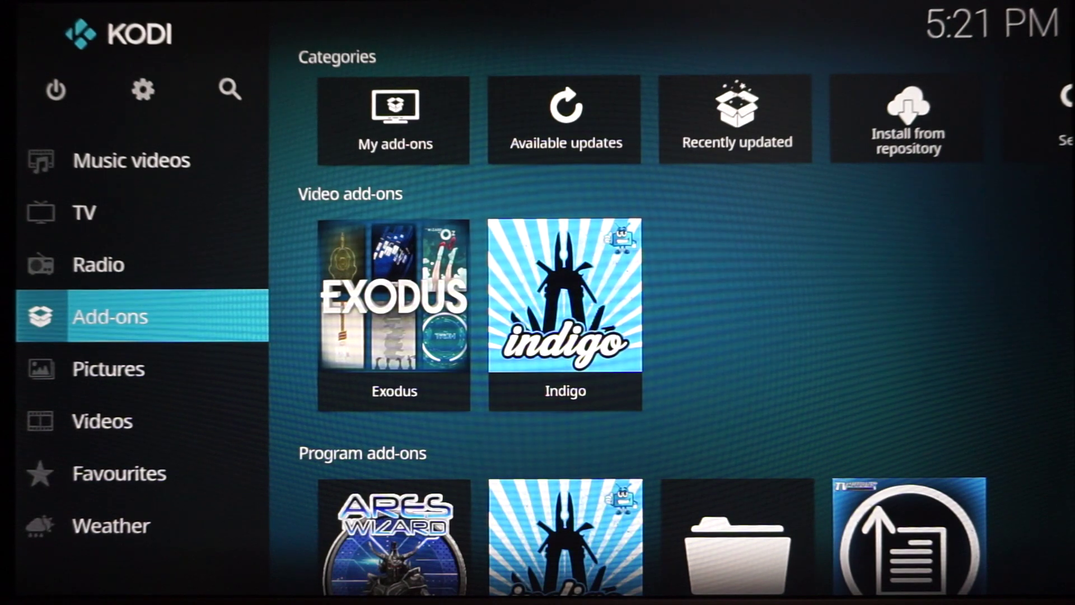
key("Right")
key("Down")
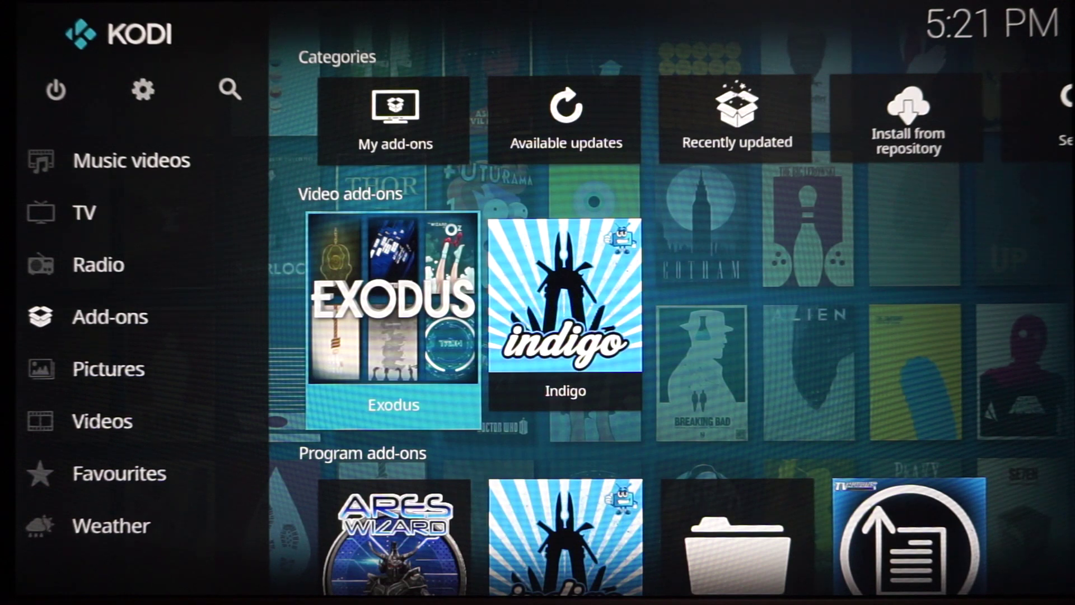
key("Down")
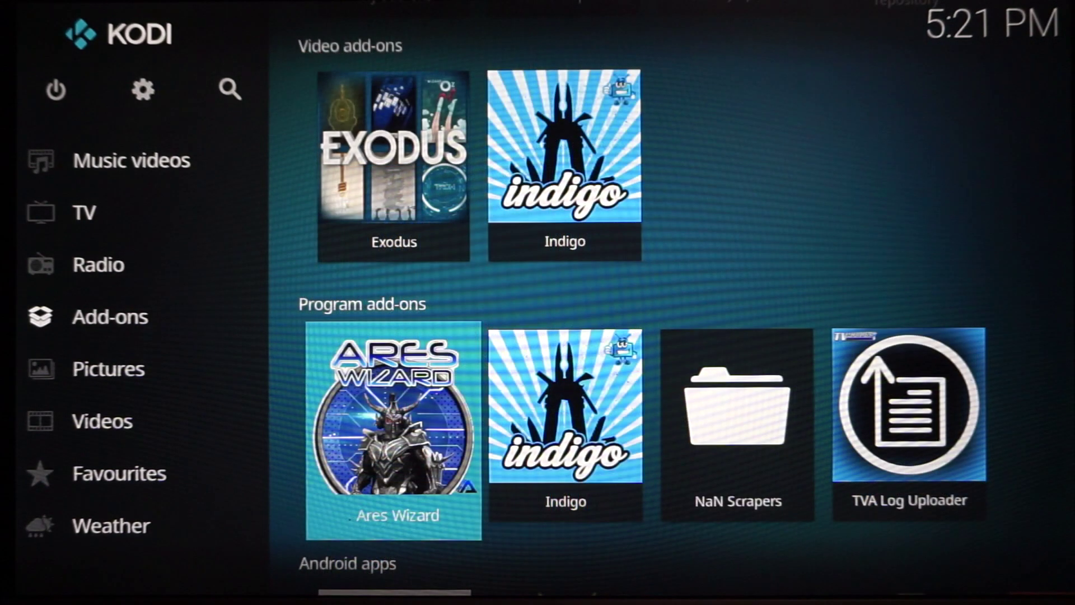